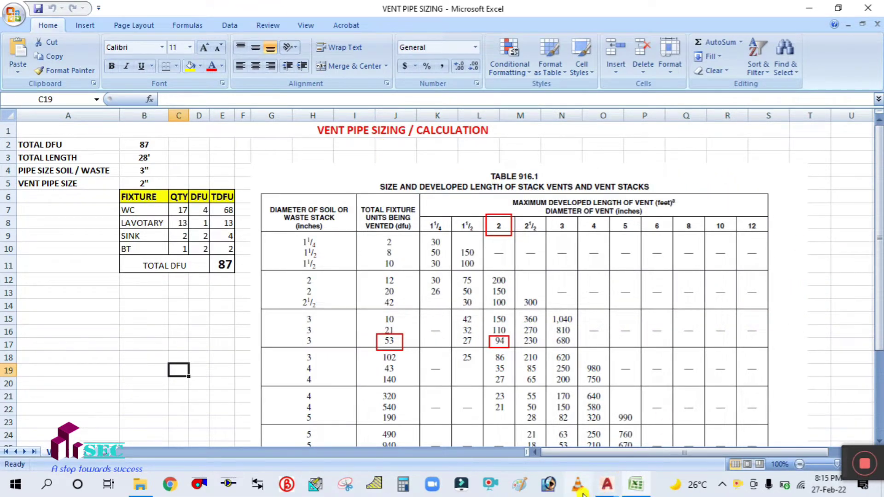
# Bring Office building.dwg to the front and zoom around its toilet SP and WP pipe runs.
pyautogui.moveTo(606, 491)
pyautogui.click(570, 430)
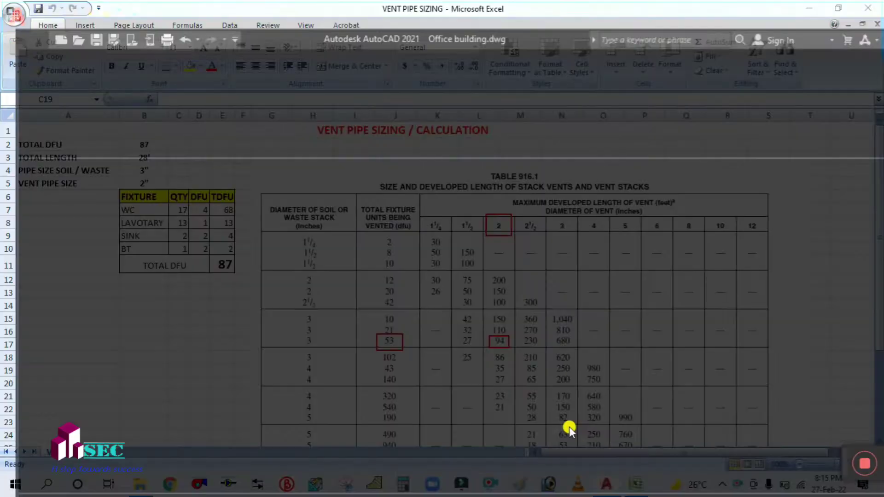
pyautogui.scroll(-5, 459, 290)
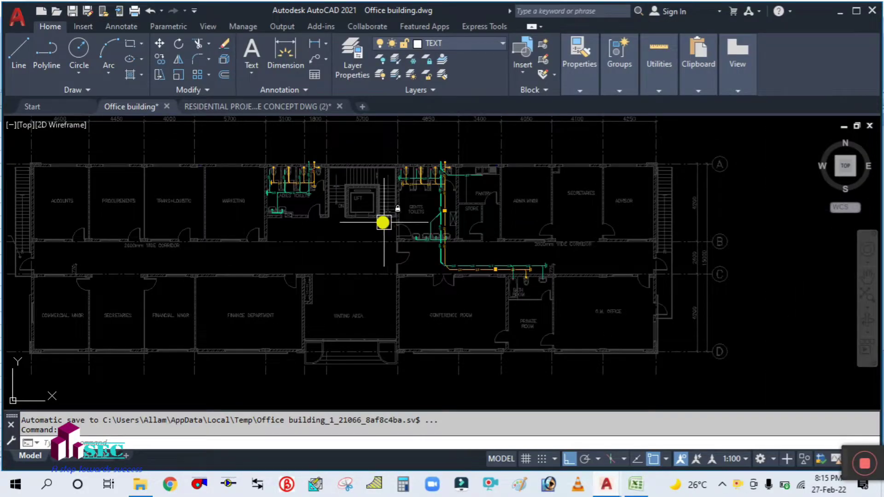
pyautogui.scroll(-1, 469, 277)
pyautogui.scroll(5, 468, 278)
pyautogui.scroll(-1, 519, 224)
pyautogui.scroll(2, 481, 247)
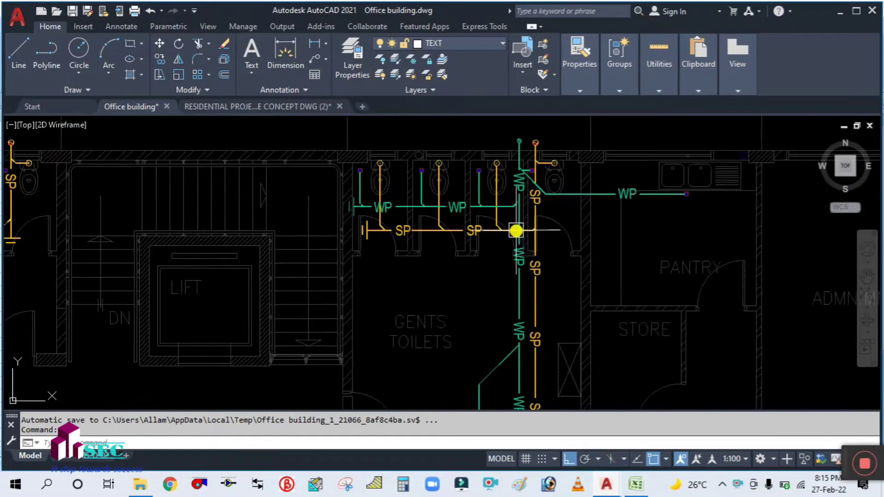
pyautogui.scroll(-3, 517, 231)
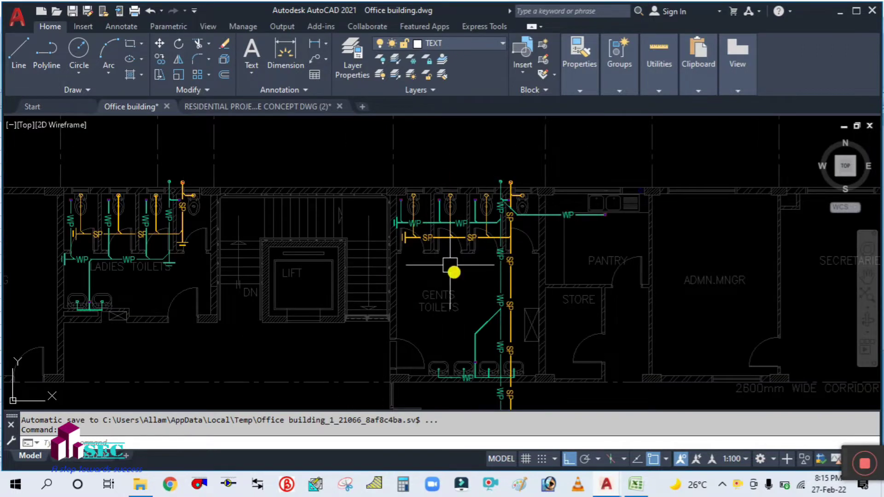
# Zoom through the RESIDENTIAL PROJECT drainage drawing, then return to Office building and the Excel workbook.
pyautogui.click(246, 109)
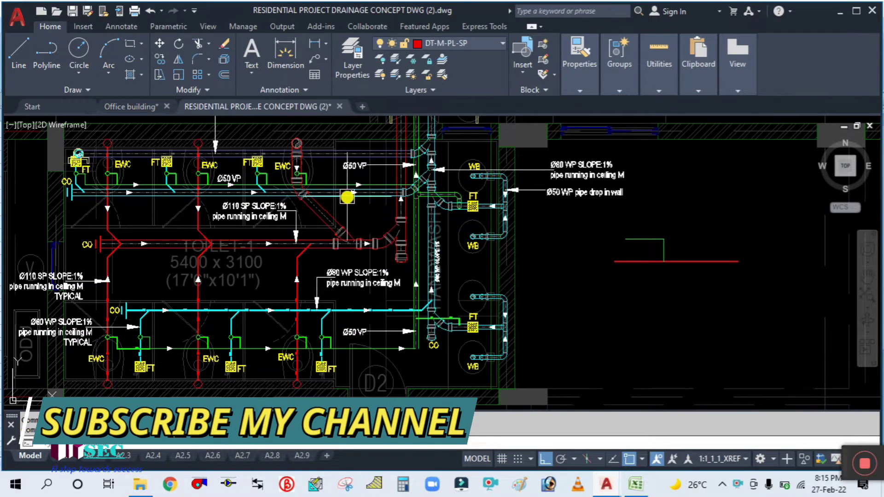
pyautogui.scroll(3, 354, 206)
pyautogui.scroll(5, 528, 203)
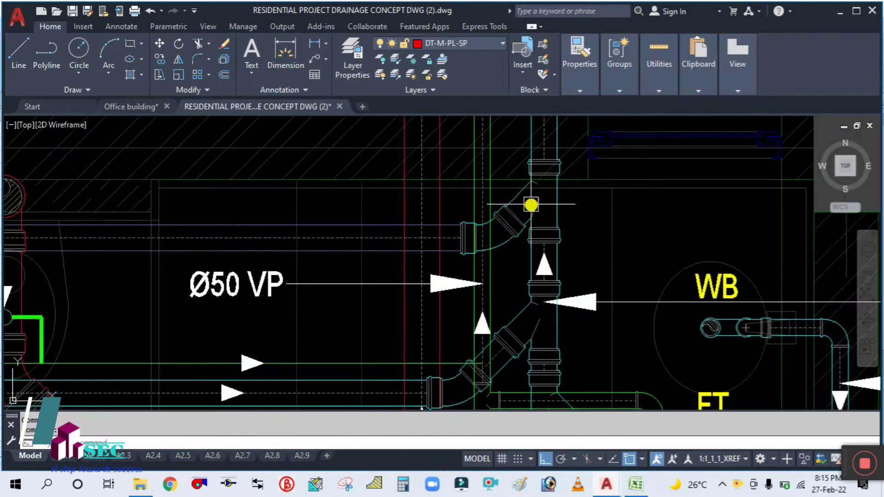
pyautogui.scroll(-3, 484, 248)
pyautogui.scroll(-4, 406, 221)
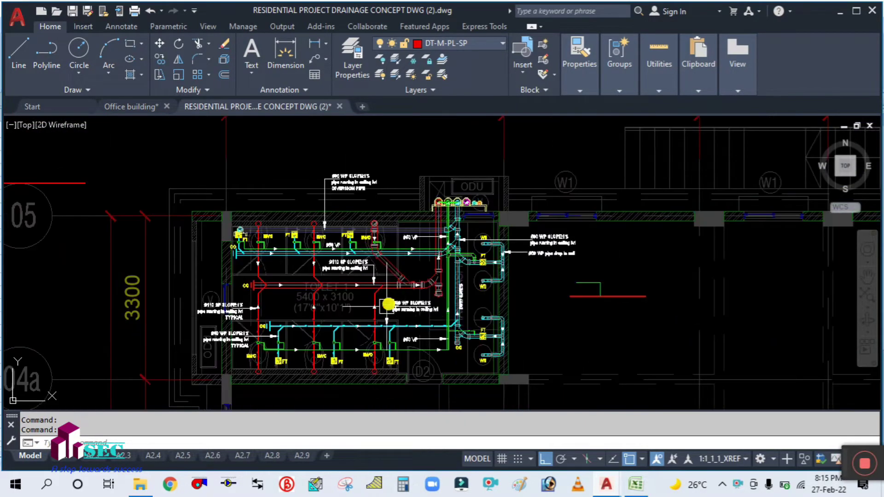
pyautogui.click(142, 110)
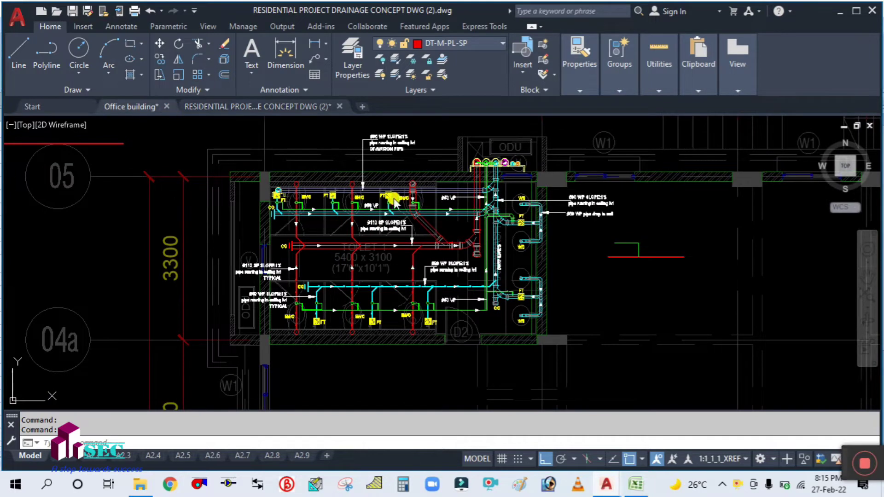
pyautogui.click(636, 484)
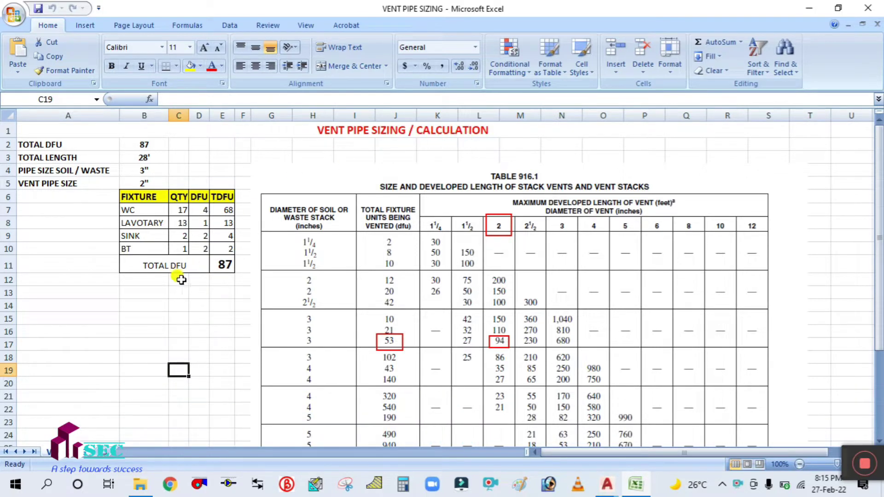
# Highlight the input rows A2:B5, then the TOTAL DFU label with its value 87.
pyautogui.click(79, 247)
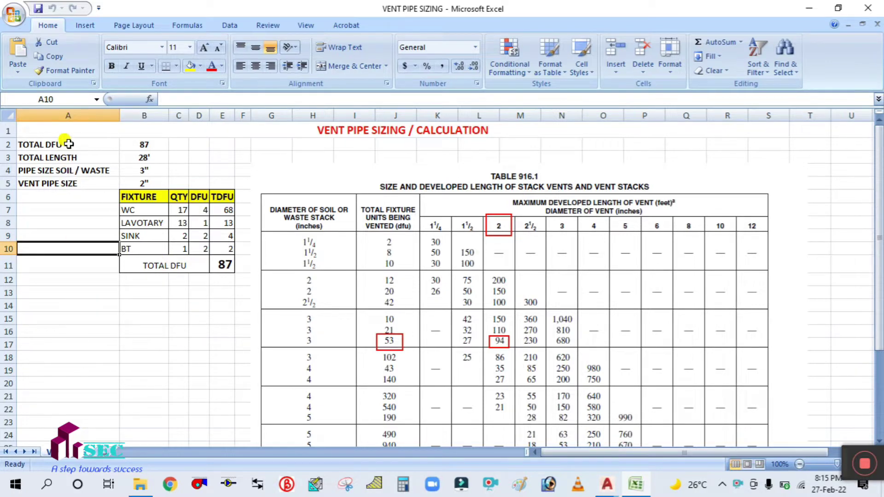
pyautogui.moveTo(68, 144); pyautogui.dragTo(141, 183)
pyautogui.click(224, 158)
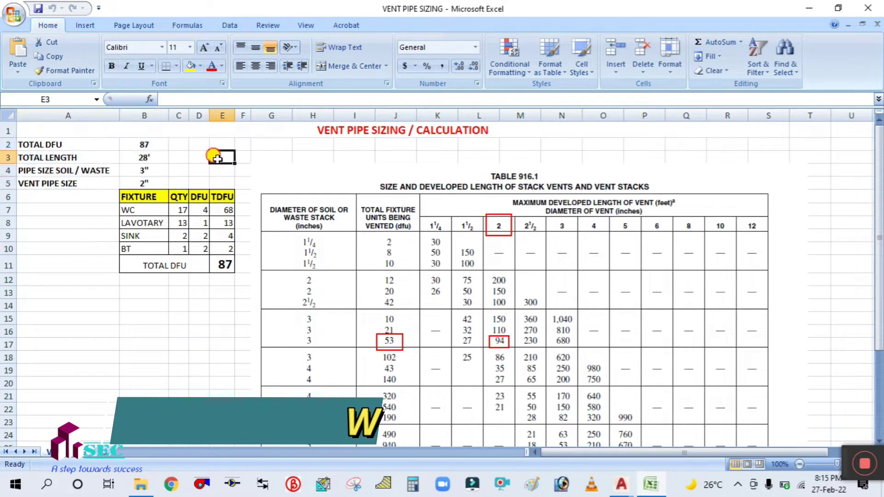
pyautogui.moveTo(74, 144); pyautogui.dragTo(141, 144)
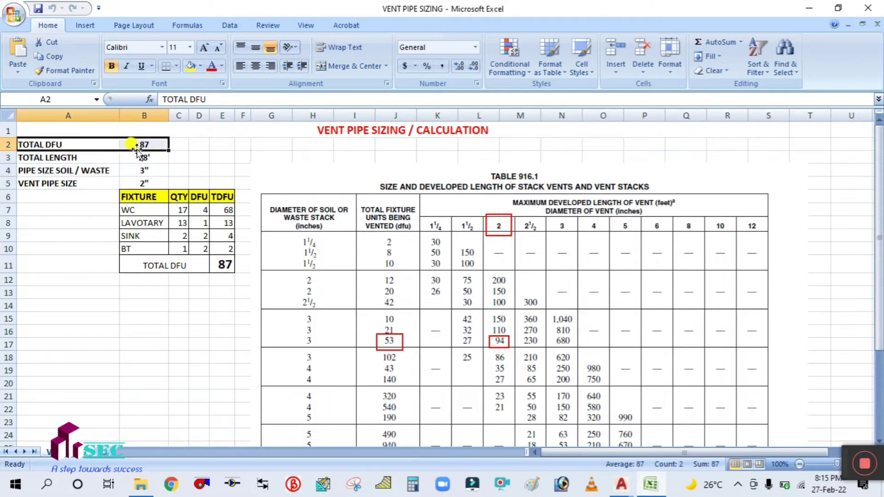
pyautogui.click(70, 232)
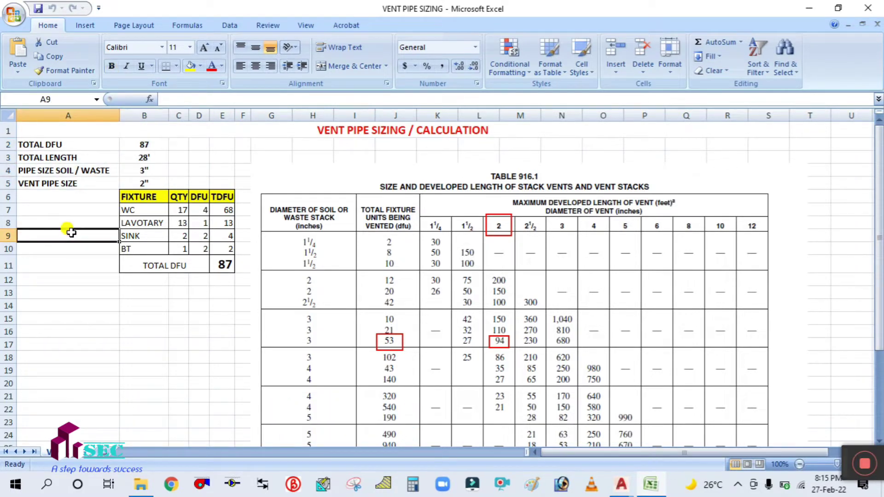
# Point out the TOTAL LENGTH and VENT PIPE SIZE entries, then minimize Excel and AutoCAD.
pyautogui.click(72, 158)
pyautogui.click(95, 230)
pyautogui.click(86, 274)
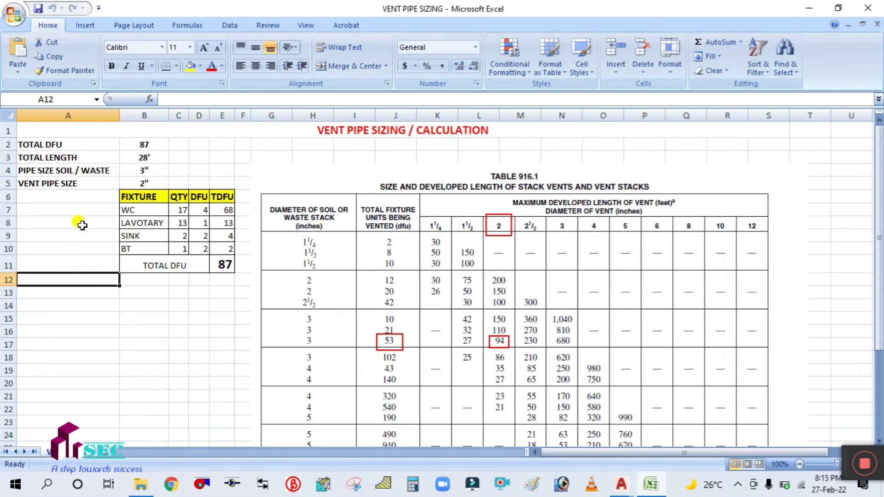
pyautogui.click(178, 157)
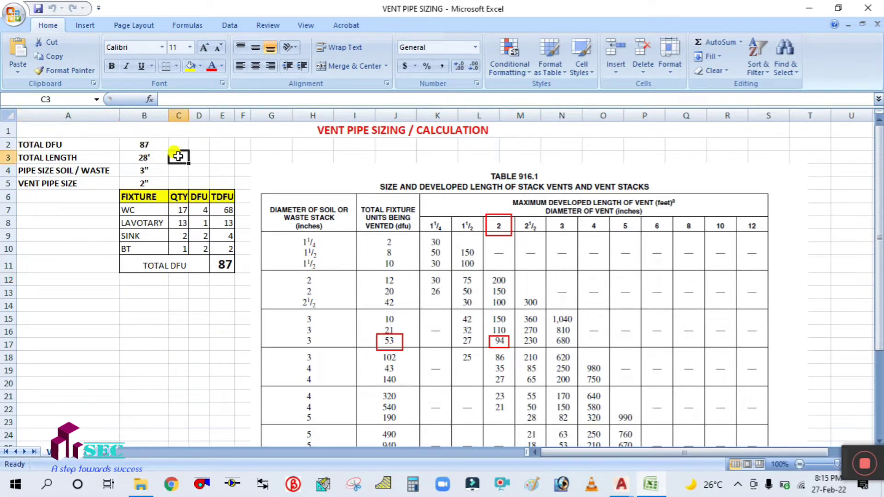
pyautogui.click(86, 155)
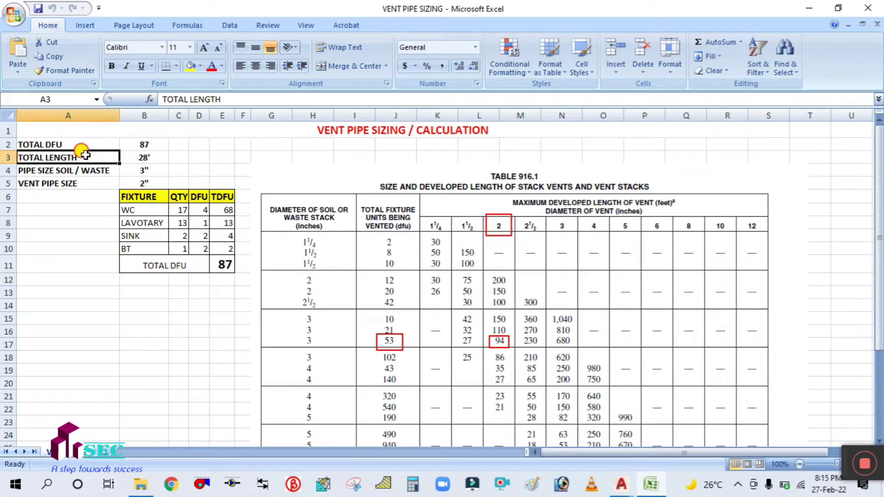
pyautogui.click(178, 157)
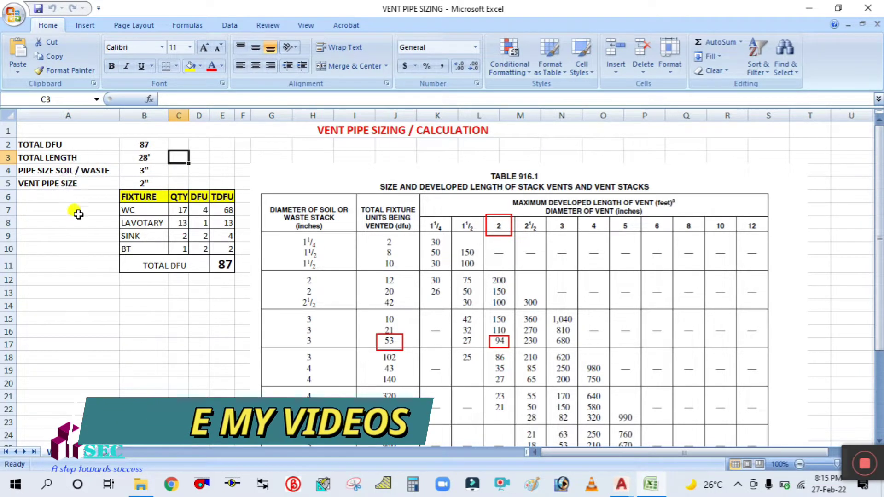
pyautogui.click(73, 184)
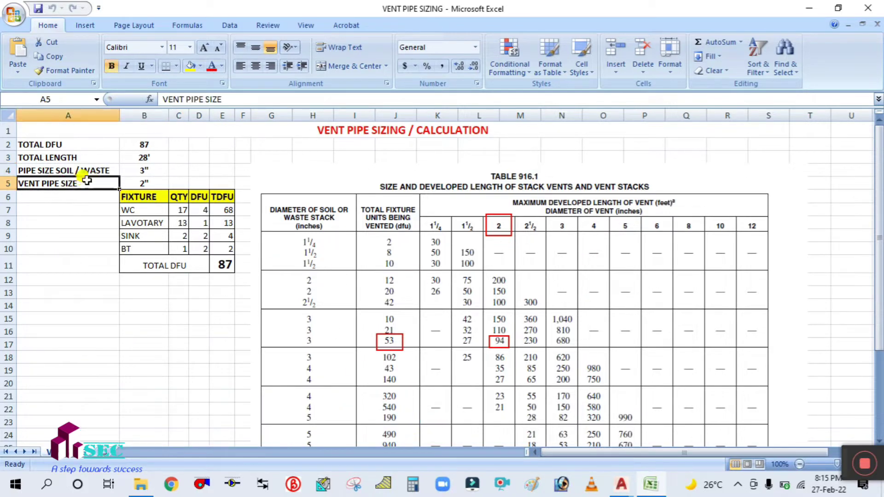
pyautogui.click(73, 206)
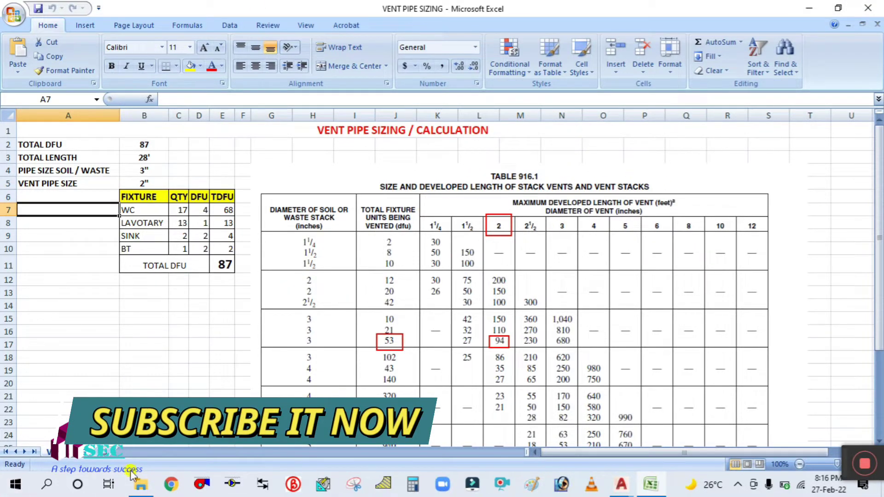
pyautogui.click(803, 7)
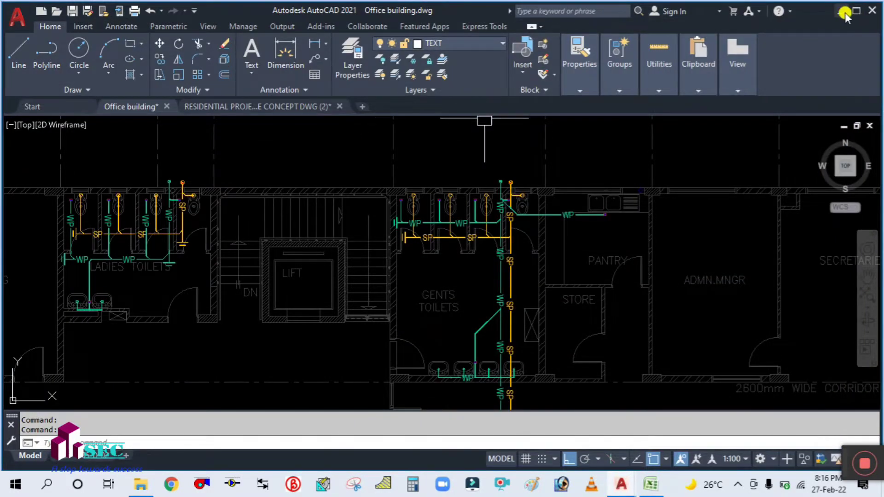
pyautogui.click(841, 11)
# Open the IPC plumbing code PDF and search it for VENT, stepping through the matches.
pyautogui.click(72, 405)
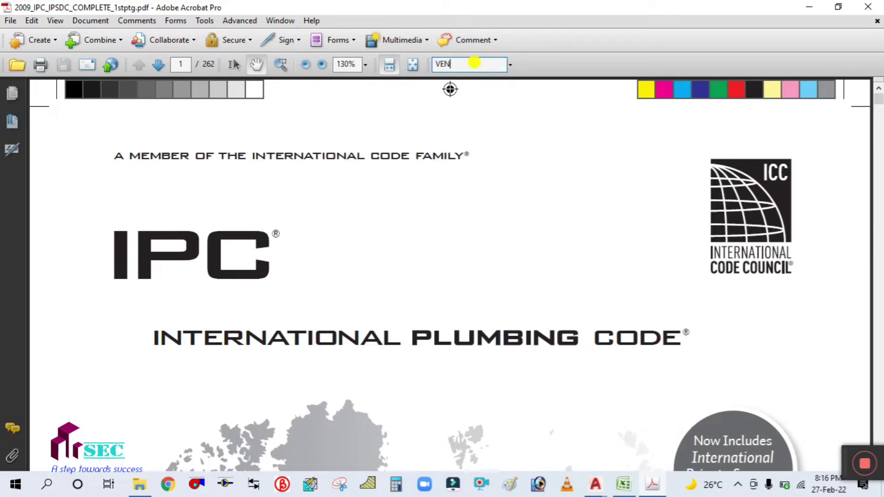
pyautogui.press('Return')
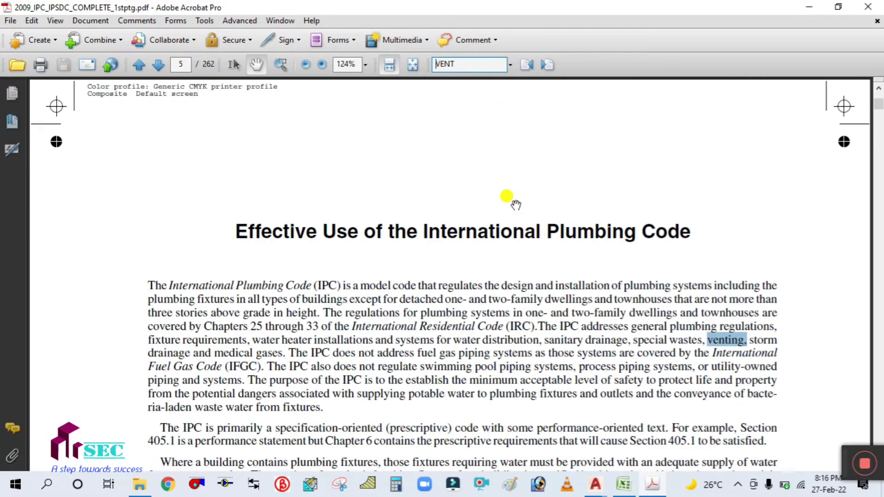
pyautogui.scroll(-1, 575, 205)
pyautogui.press('Return')
pyautogui.press('Return')
pyautogui.press('Return')
pyautogui.press('Return')
pyautogui.press('Return')
pyautogui.press('Return')
pyautogui.press('Return')
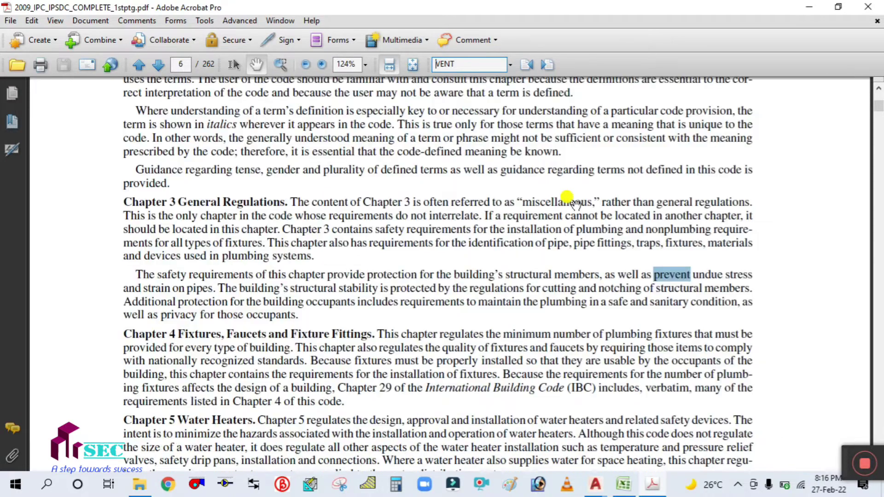
pyautogui.press('Return')
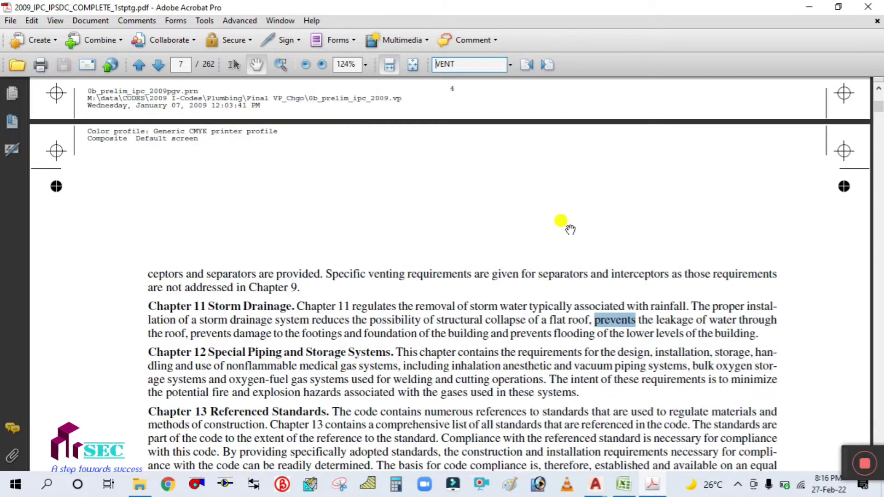
# Scroll through the code PDF to Table 916.1 on page 89.
pyautogui.keyDown('ctrl'); pyautogui.scroll(-2, 568, 226); pyautogui.keyUp('ctrl')
pyautogui.scroll(-5, 566, 235)
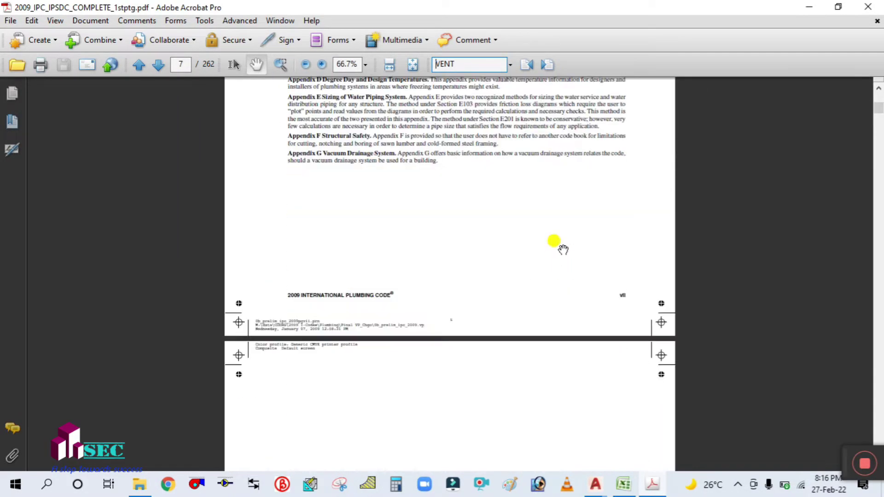
pyautogui.scroll(-6, 563, 244)
pyautogui.keyDown('ctrl'); pyautogui.scroll(-2, 562, 241); pyautogui.keyUp('ctrl')
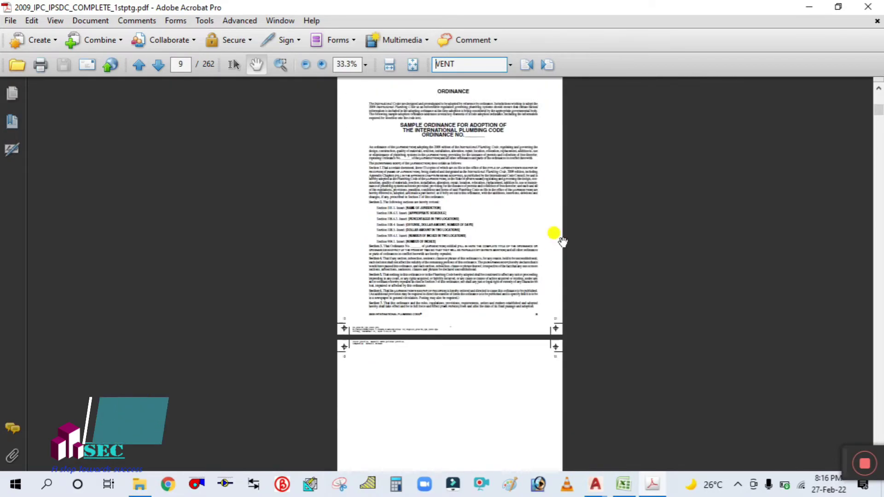
pyautogui.scroll(-15, 557, 235)
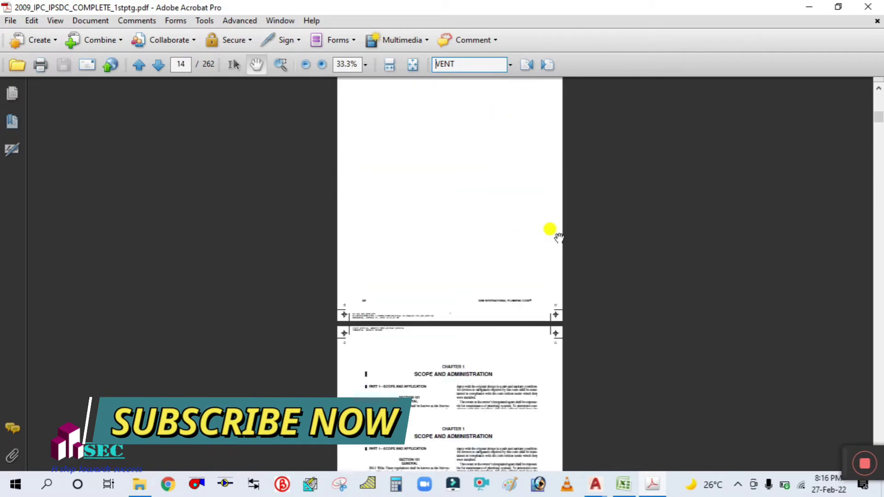
pyautogui.scroll(-15, 557, 227)
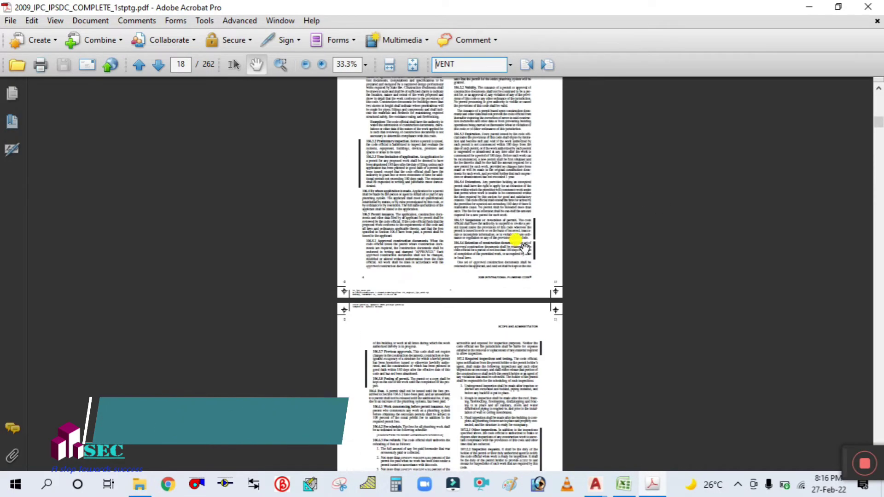
pyautogui.scroll(-3, 522, 244)
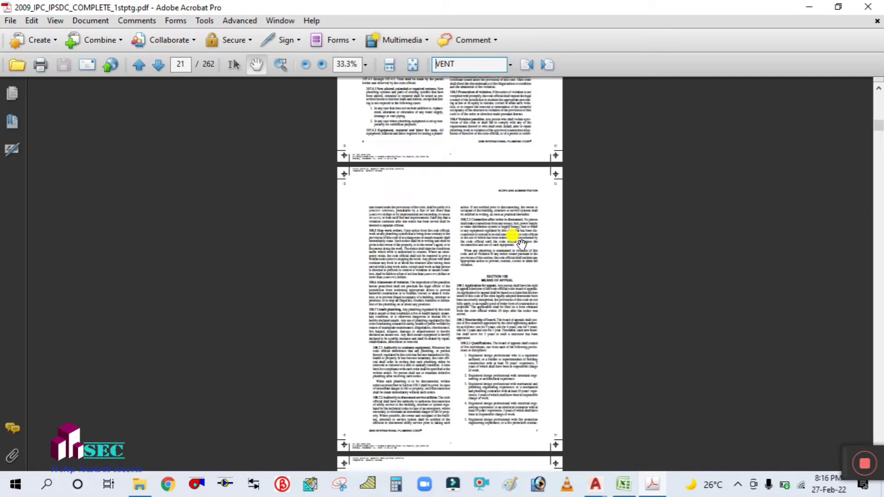
pyautogui.scroll(-10, 518, 244)
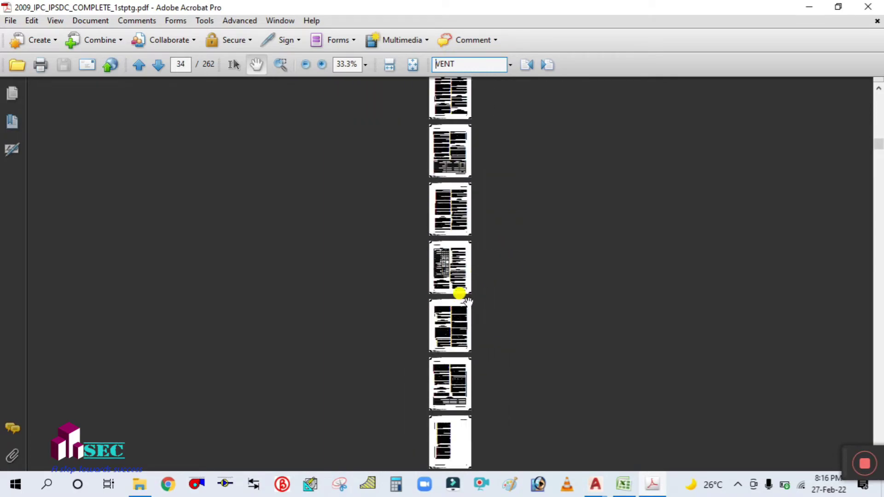
pyautogui.scroll(3, 467, 302)
pyautogui.scroll(-15, 467, 276)
pyautogui.scroll(-20, 467, 261)
pyautogui.scroll(-3, 466, 261)
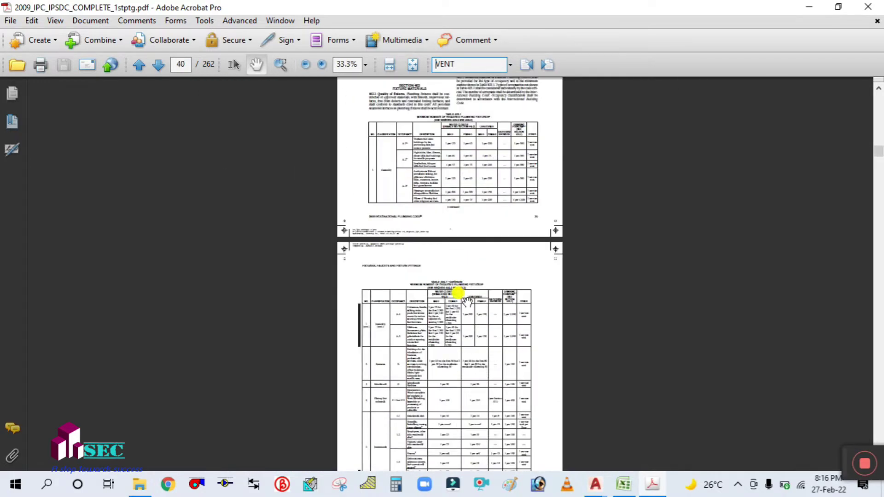
pyautogui.scroll(3, 467, 302)
pyautogui.scroll(-5, 473, 259)
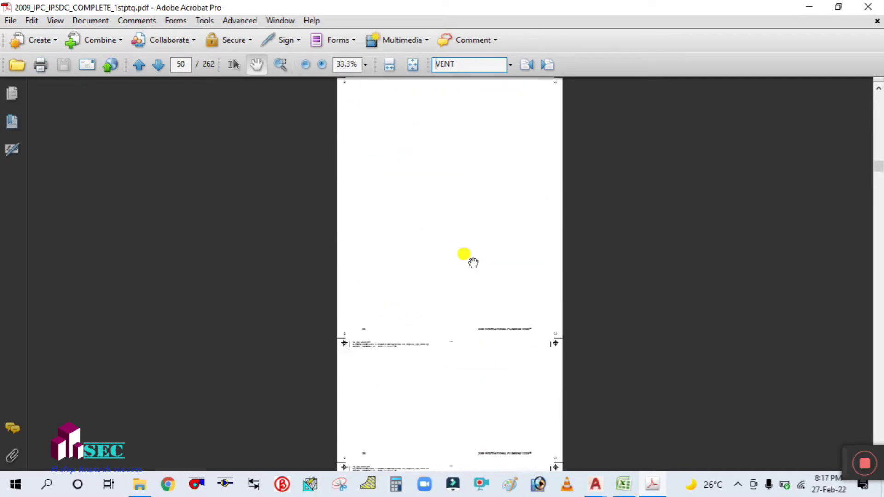
pyautogui.scroll(3, 466, 280)
pyautogui.scroll(-5, 466, 263)
pyautogui.scroll(2, 470, 263)
pyautogui.scroll(-3, 470, 263)
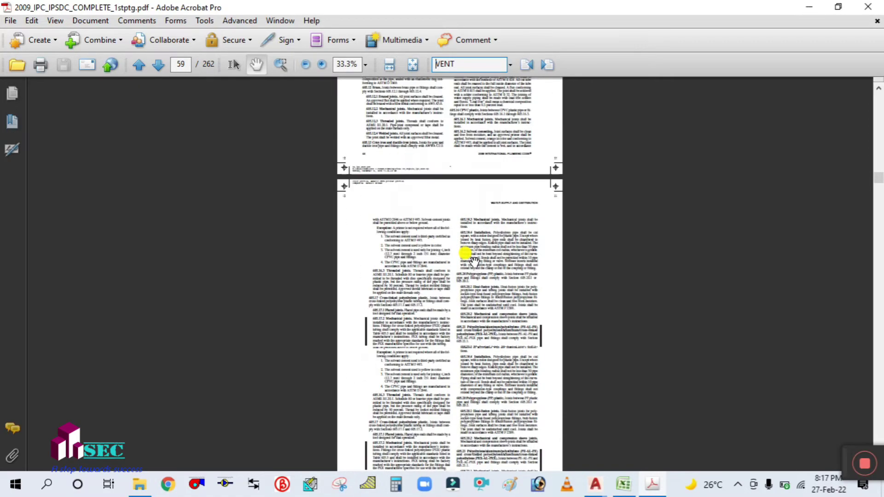
pyautogui.scroll(-10, 474, 261)
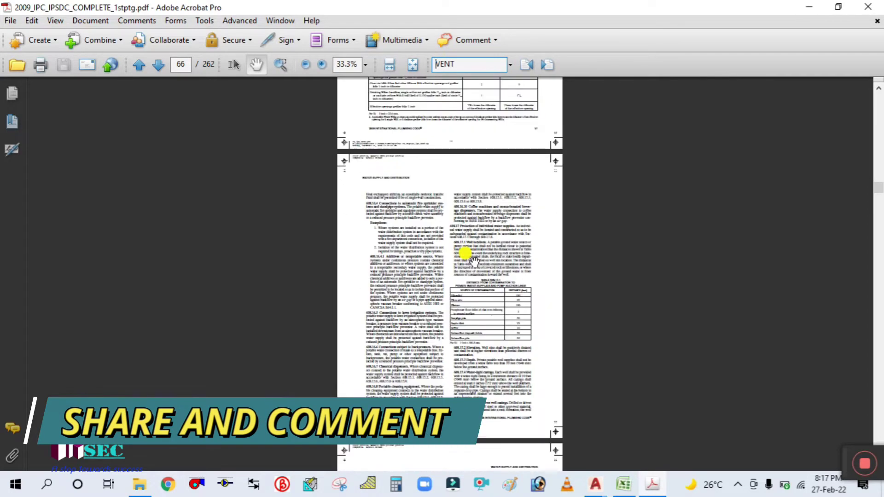
pyautogui.scroll(-4, 474, 261)
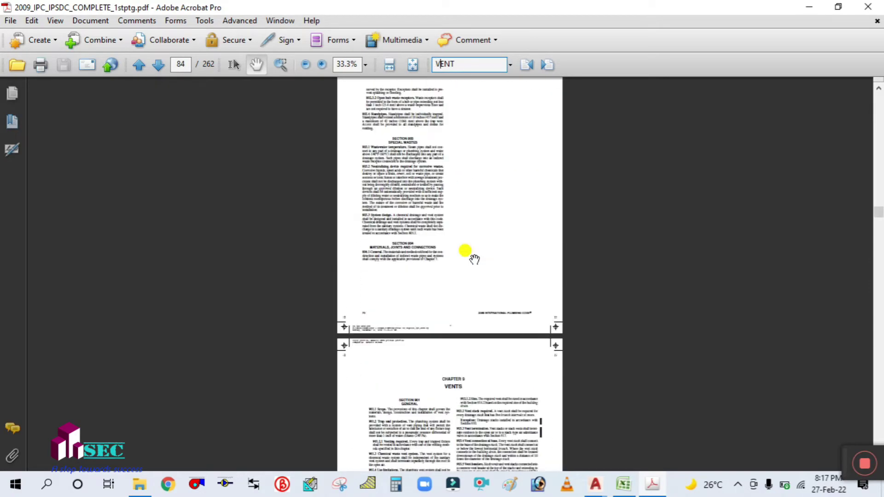
pyautogui.scroll(-15, 474, 258)
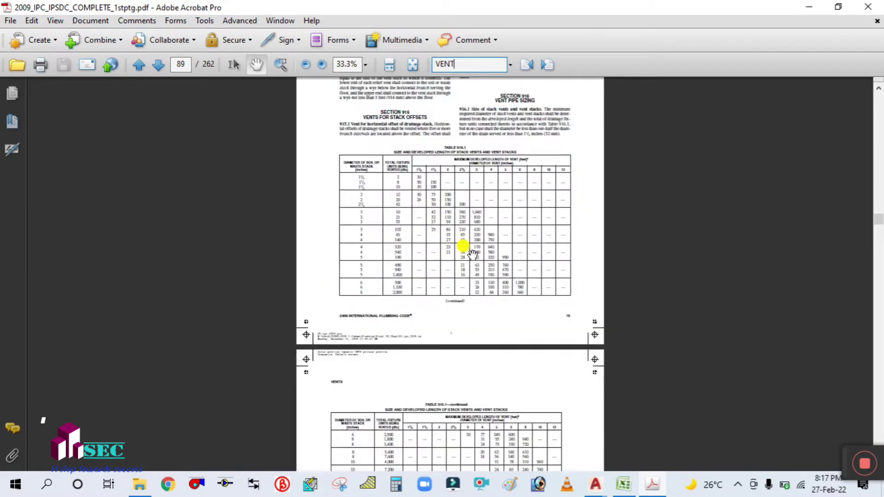
pyautogui.scroll(5, 473, 253)
pyautogui.scroll(-1, 474, 262)
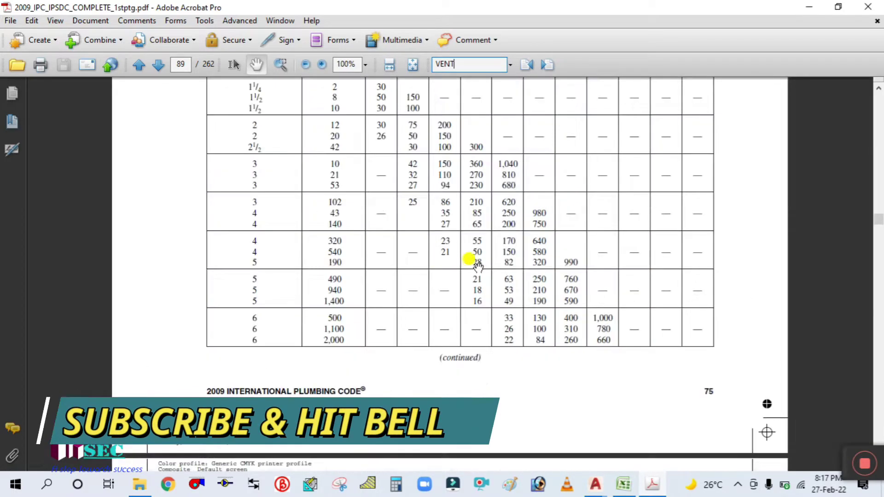
pyautogui.scroll(1, 196, 398)
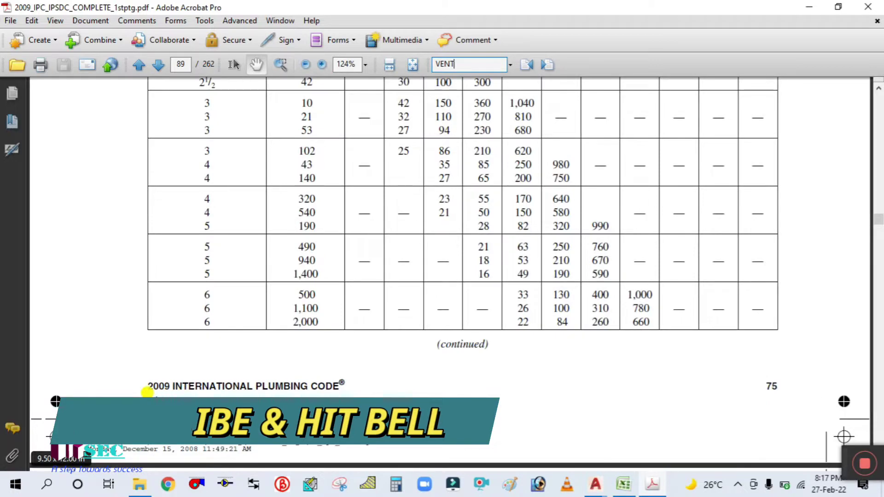
pyautogui.scroll(-1, 384, 389)
pyautogui.scroll(5, 383, 389)
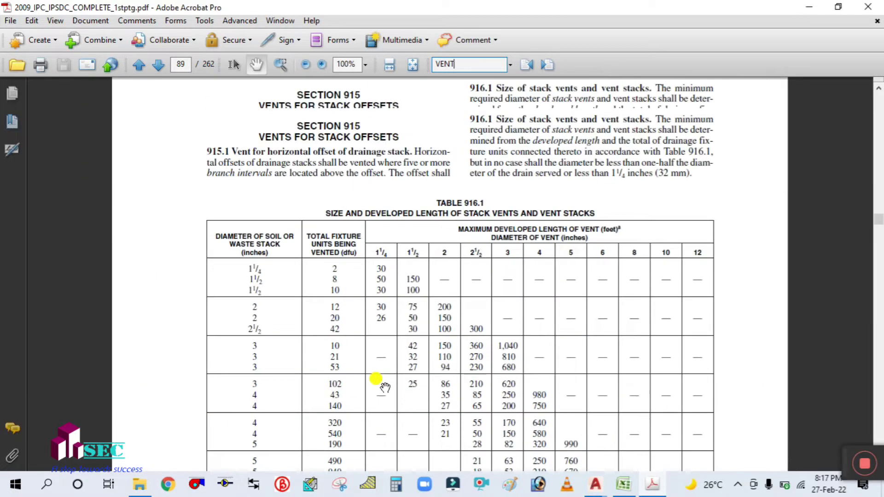
pyautogui.scroll(1, 510, 270)
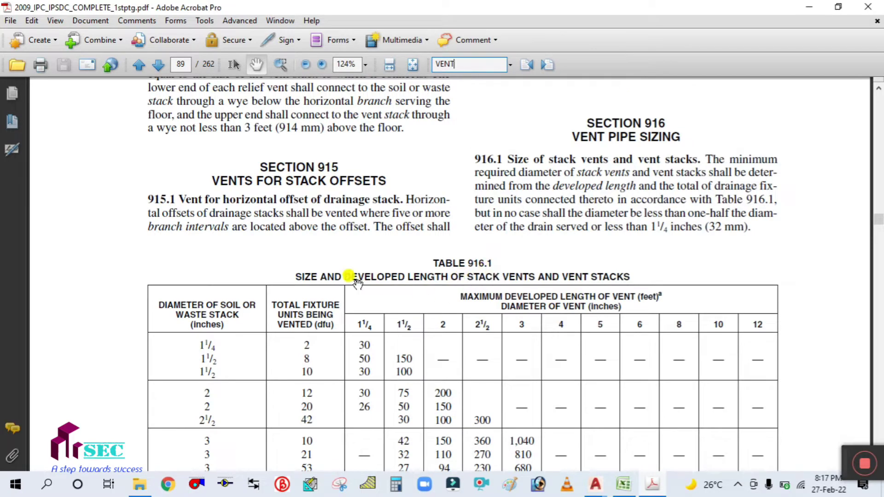
# Bring Table 916.1 to the top of view, then select cell B17 in the workbook.
pyautogui.moveTo(428, 279); pyautogui.dragTo(433, 180)
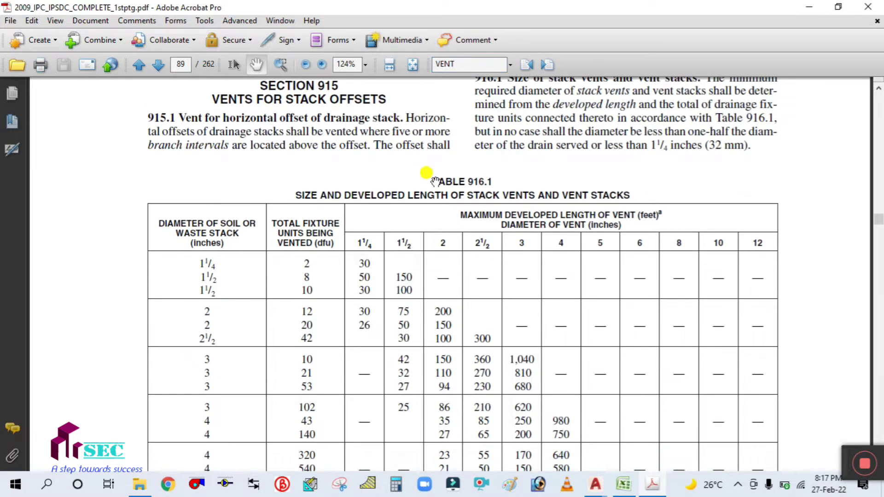
pyautogui.scroll(-1, 417, 178)
pyautogui.scroll(-3, 417, 235)
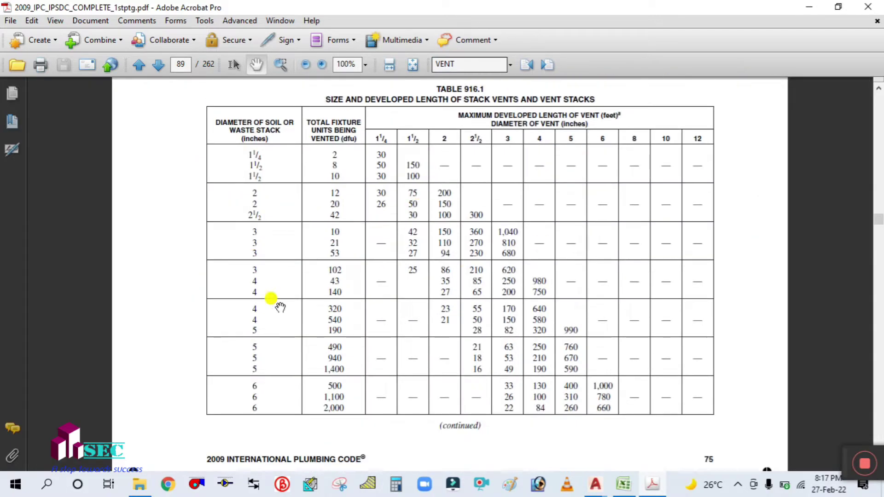
pyautogui.click(623, 484)
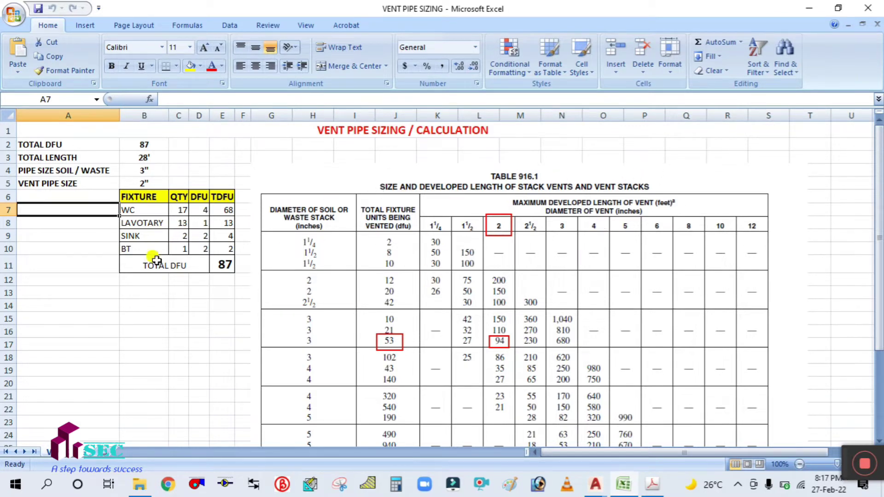
pyautogui.click(152, 341)
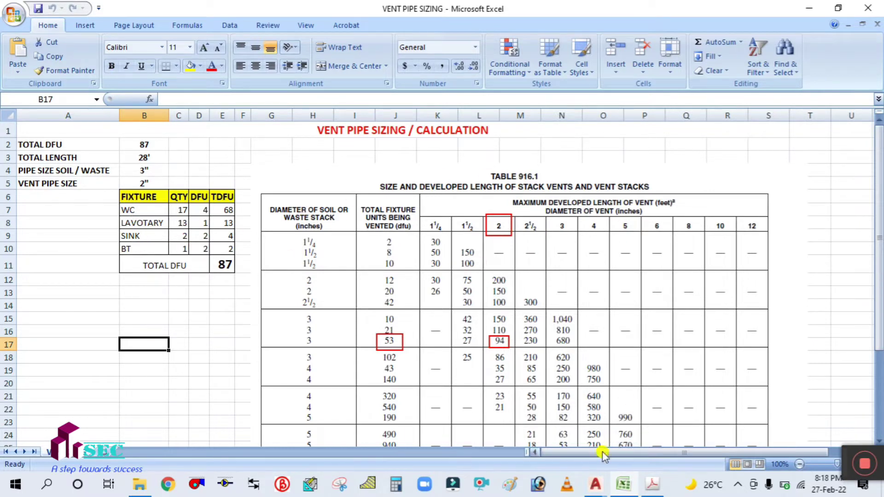
pyautogui.moveTo(598, 488)
pyautogui.click(489, 436)
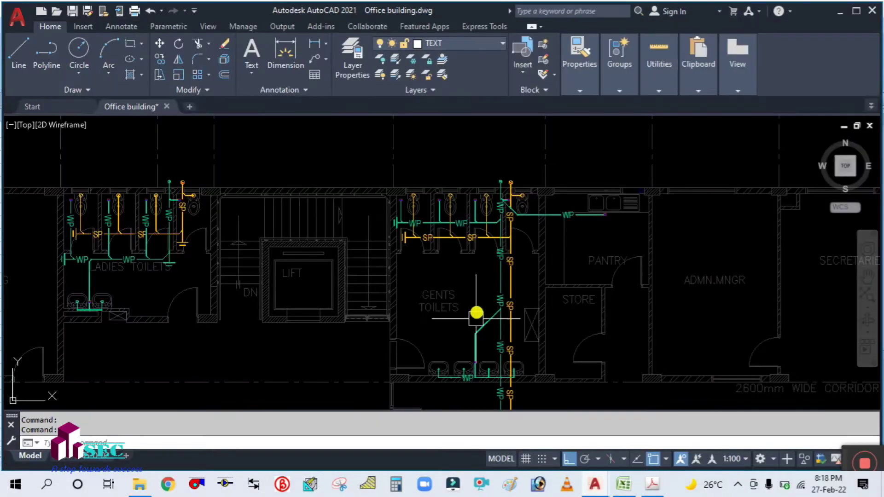
pyautogui.scroll(4, 468, 293)
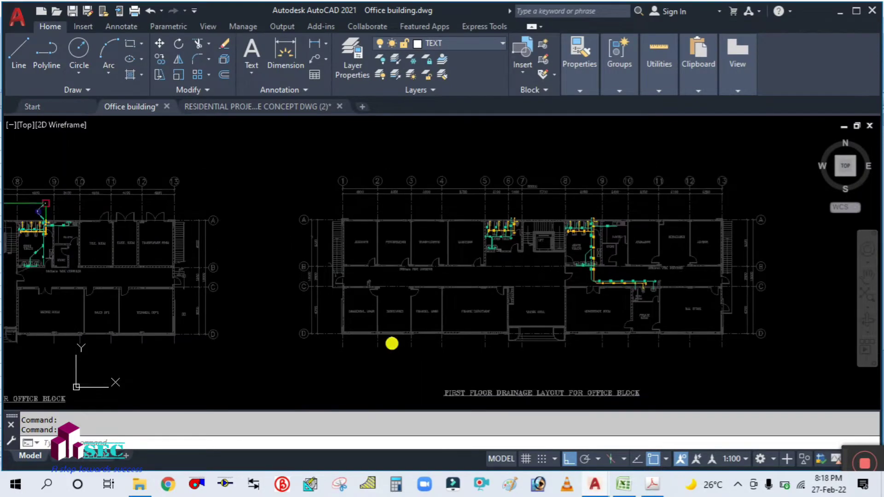
pyautogui.moveTo(332, 290); pyautogui.dragTo(396, 287)
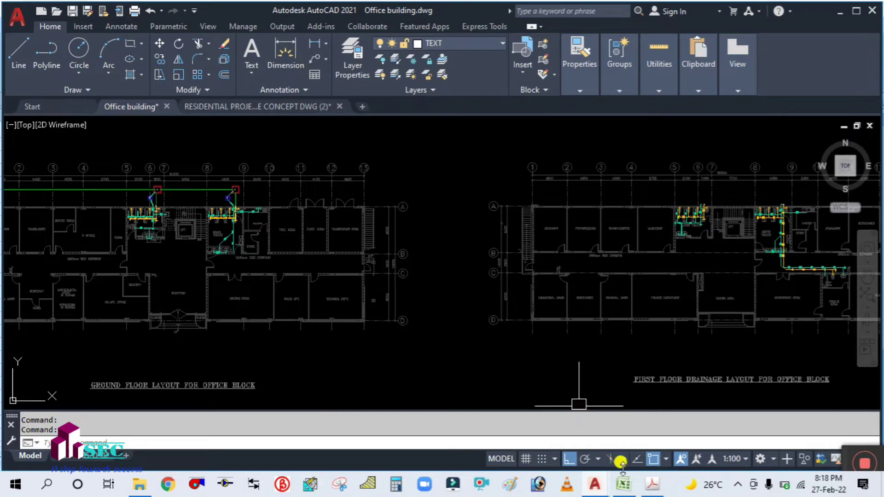
pyautogui.click(625, 489)
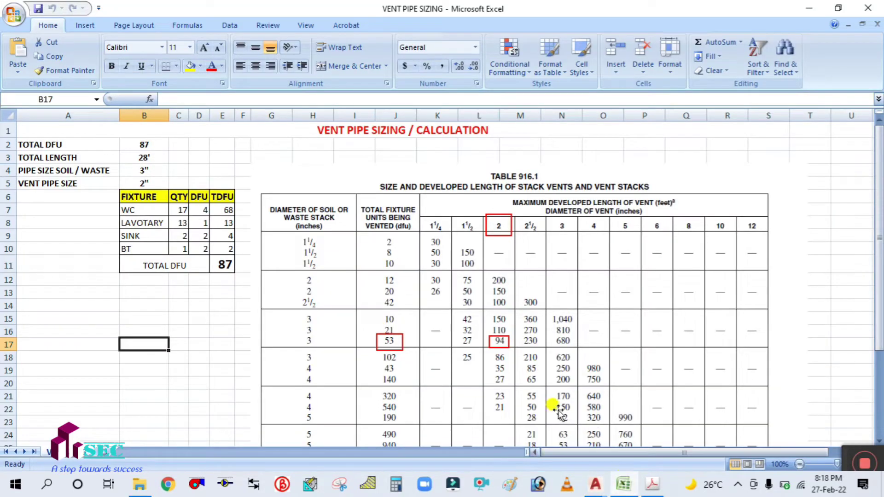
pyautogui.click(149, 211)
pyautogui.click(178, 208)
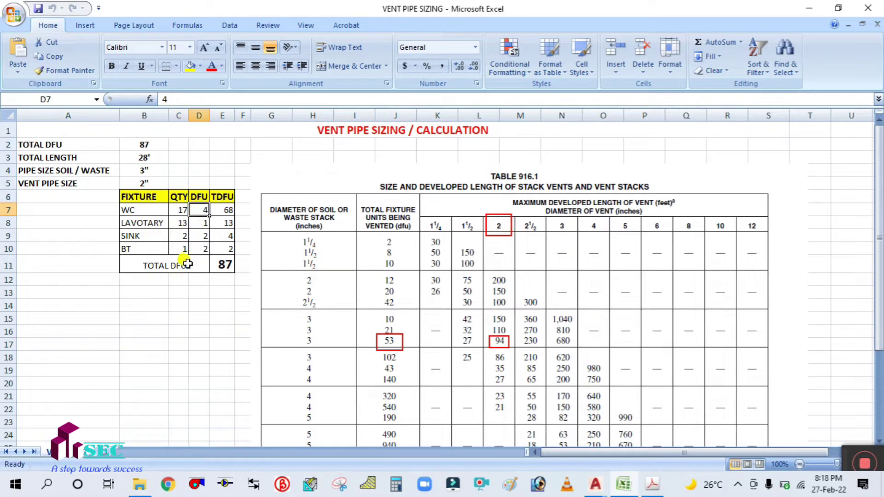
pyautogui.click(133, 210)
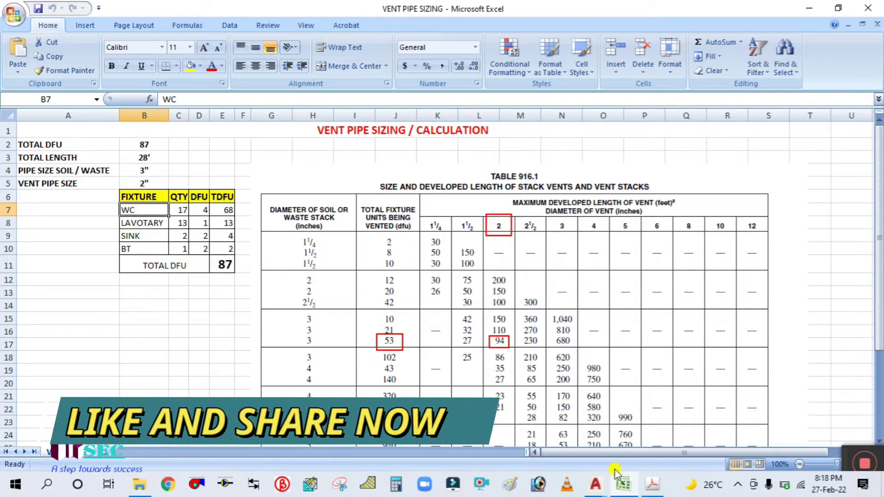
pyautogui.click(654, 489)
pyautogui.click(654, 490)
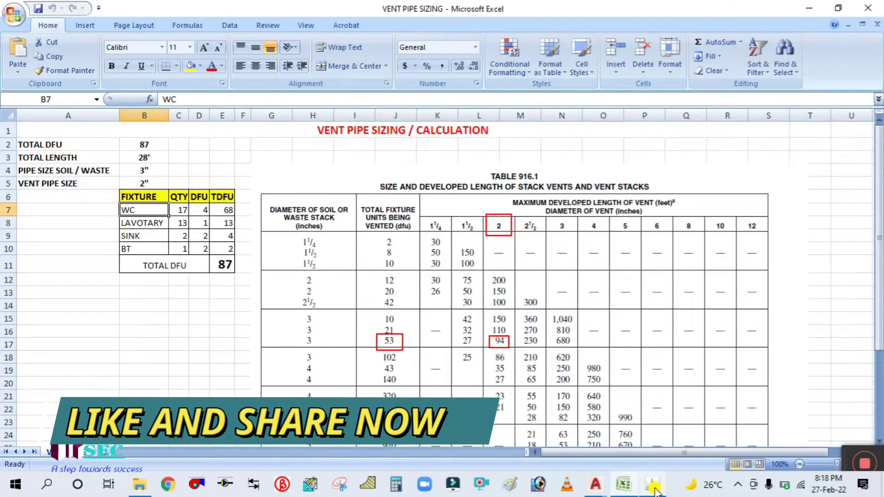
pyautogui.doubleClick(223, 210)
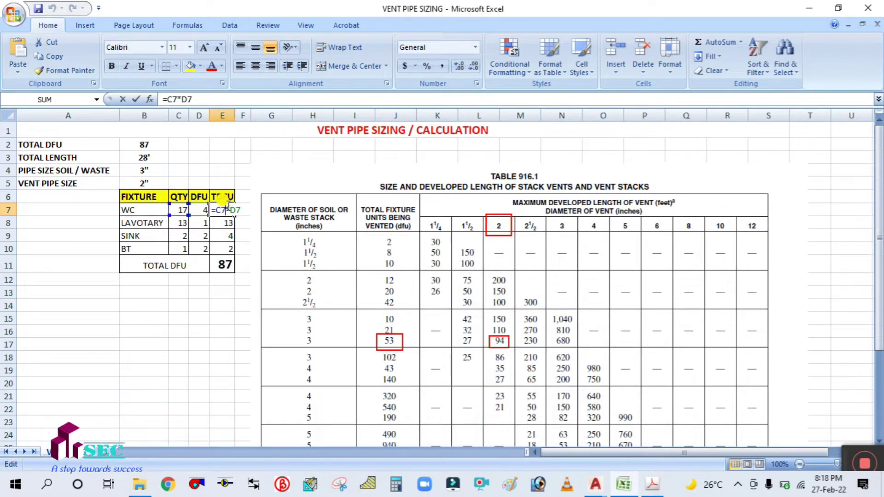
pyautogui.press('Escape')
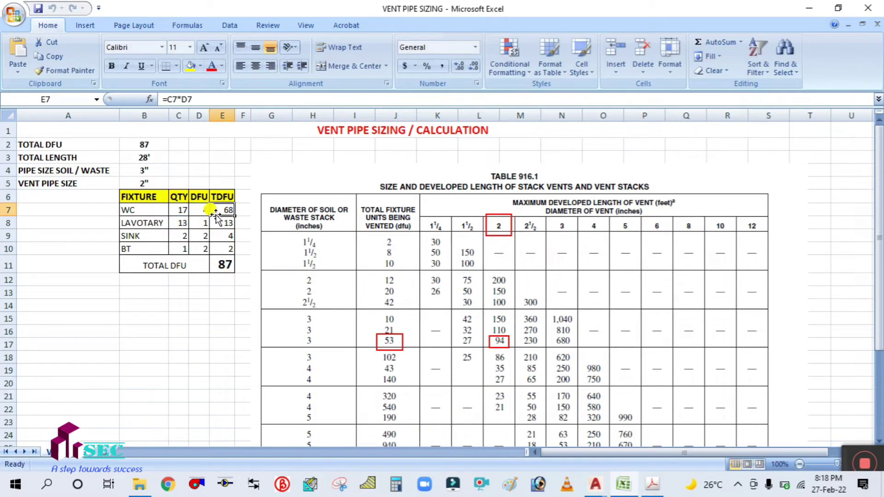
pyautogui.click(154, 223)
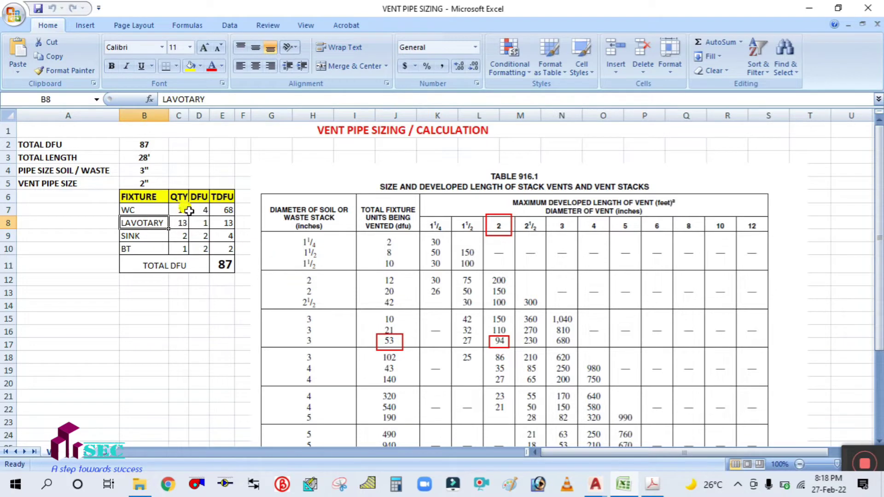
pyautogui.click(181, 223)
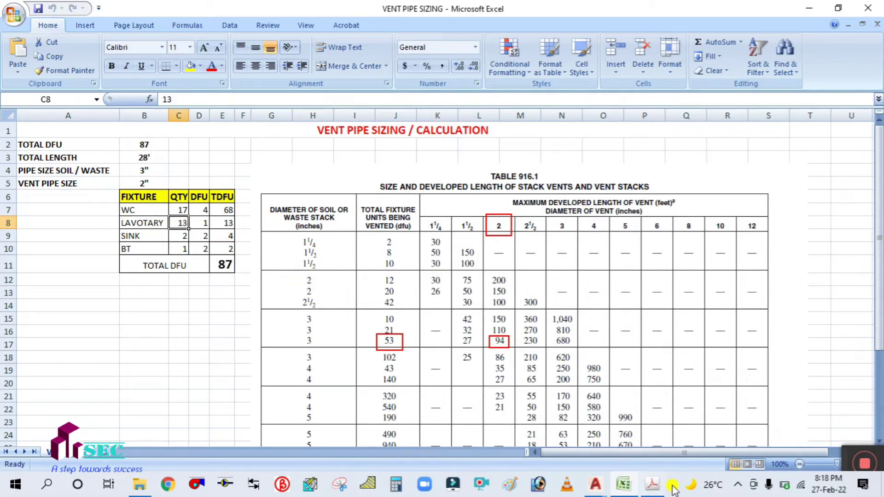
# Briefly zoom over the office toilet WP runs in Office building.dwg, then return to the workbook.
pyautogui.moveTo(596, 483)
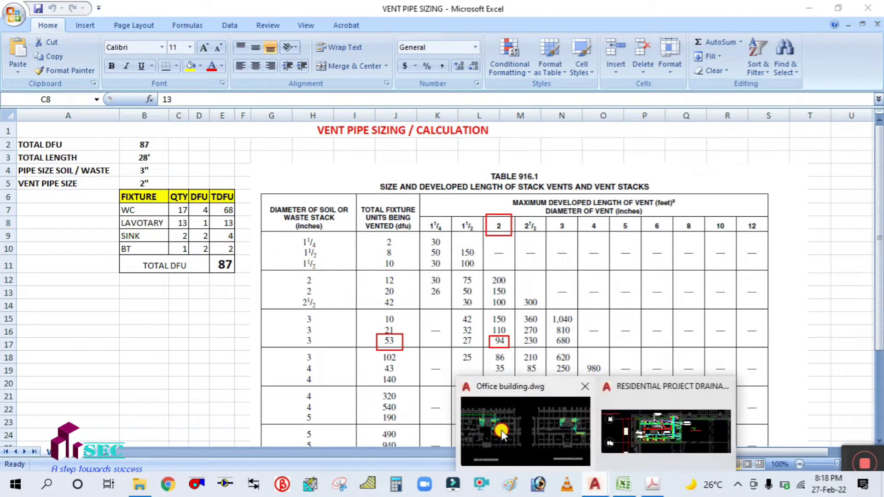
pyautogui.click(502, 433)
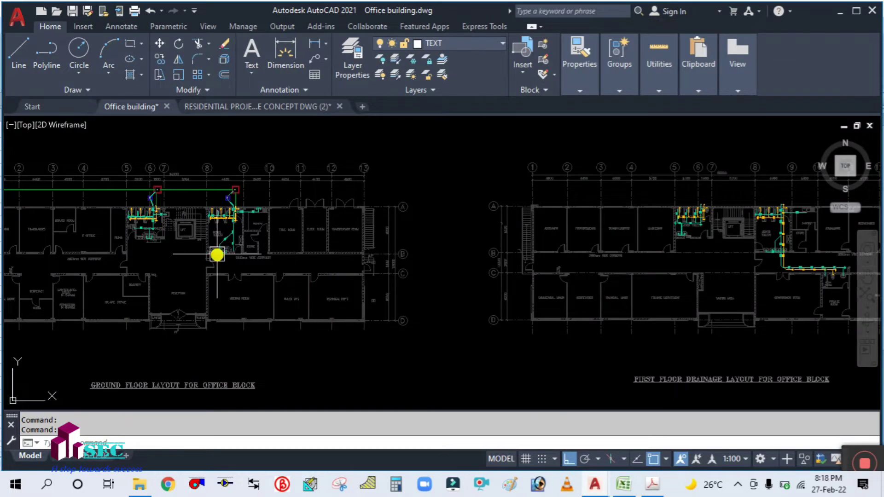
pyautogui.scroll(3, 221, 255)
pyautogui.scroll(2, 406, 333)
pyautogui.scroll(2, 406, 332)
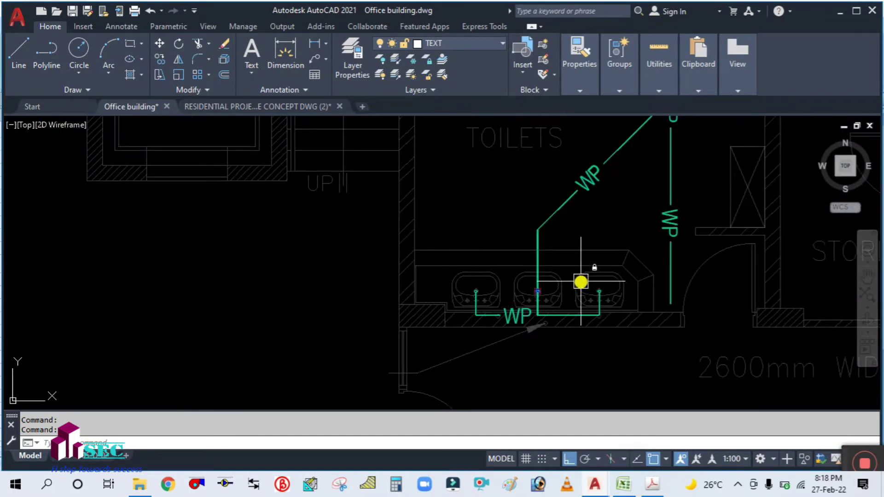
pyautogui.scroll(-5, 453, 315)
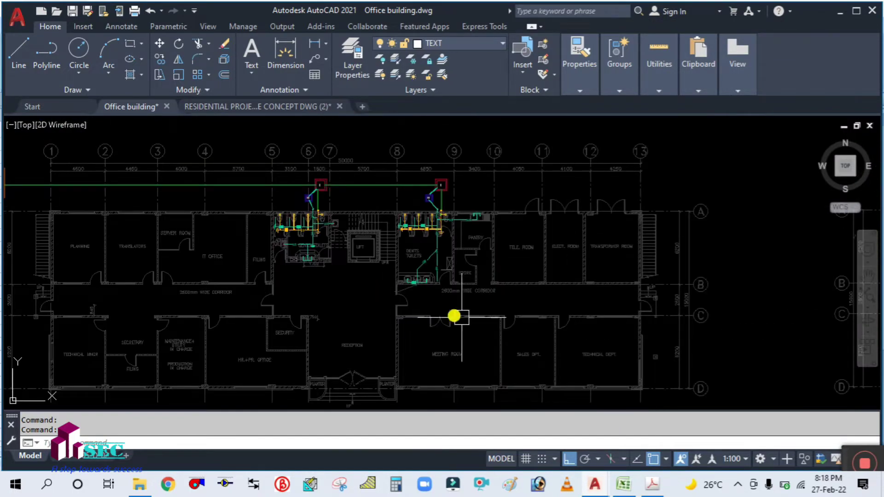
pyautogui.click(652, 487)
# Verify the LAVOTARY and SINK rows' QTY, DFU and TDFU formulas.
pyautogui.click(616, 485)
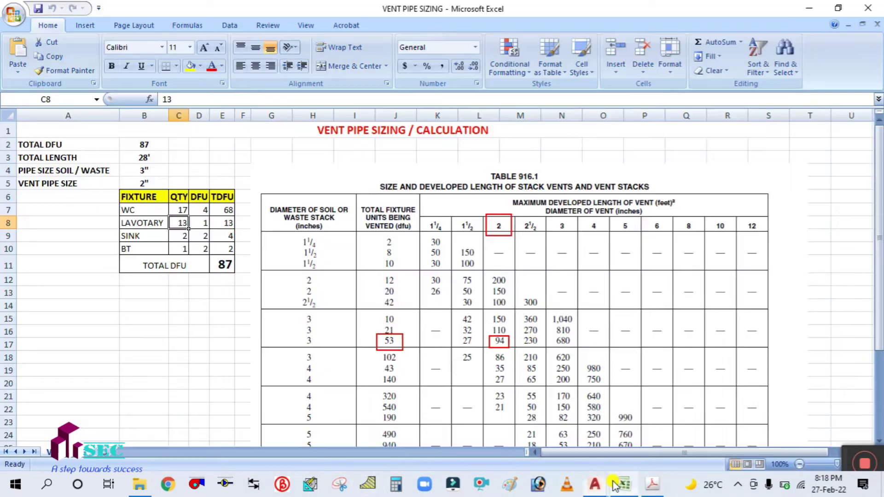
pyautogui.click(619, 485)
pyautogui.click(619, 484)
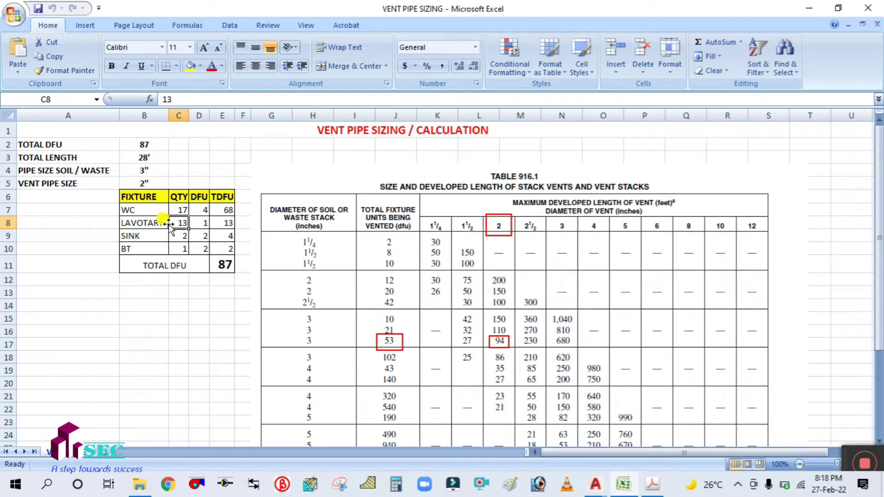
pyautogui.click(203, 222)
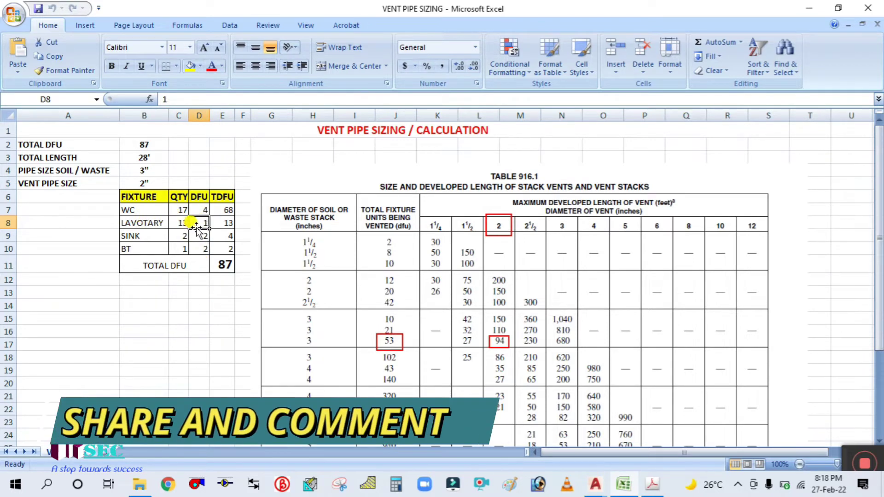
pyautogui.click(229, 222)
pyautogui.doubleClick(229, 222)
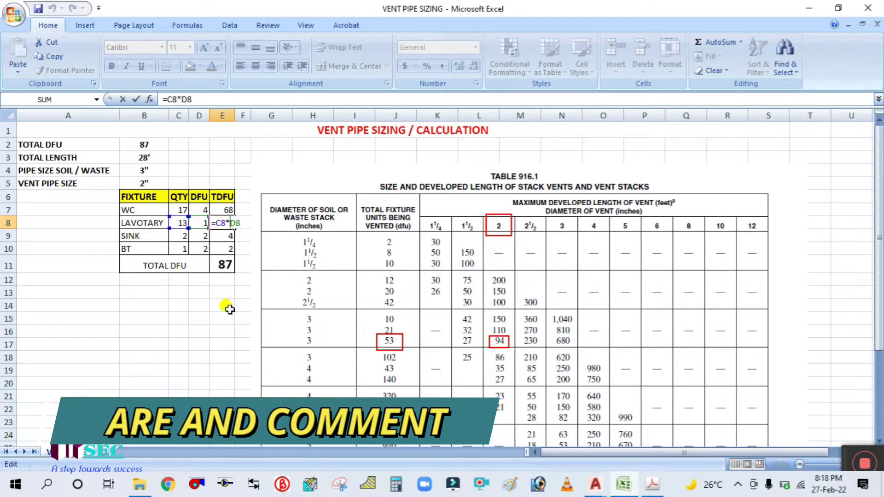
pyautogui.press('Escape')
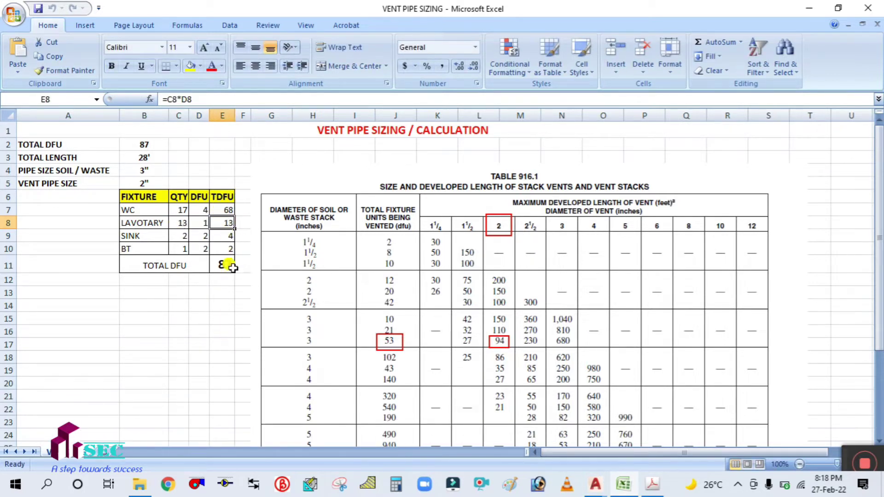
pyautogui.click(156, 237)
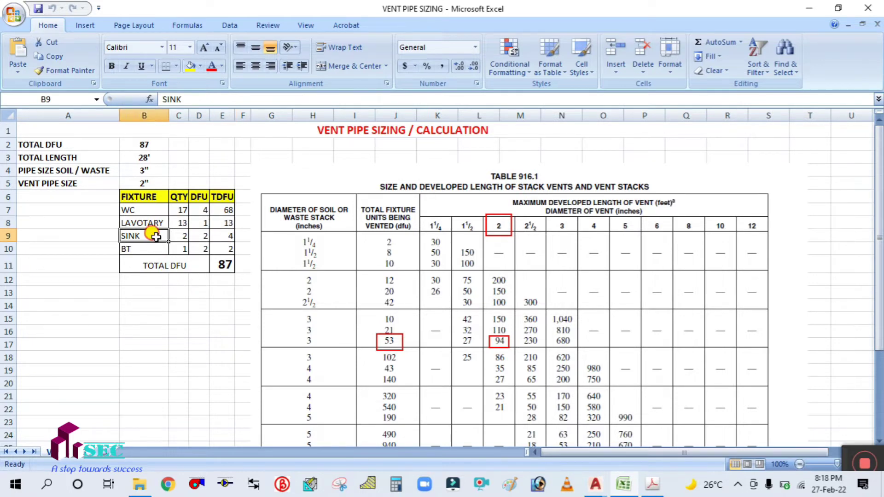
pyautogui.click(180, 237)
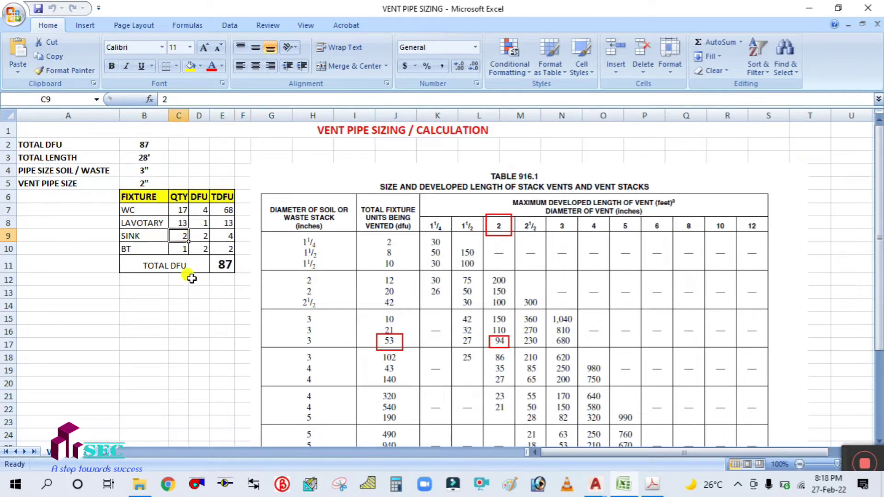
pyautogui.click(201, 235)
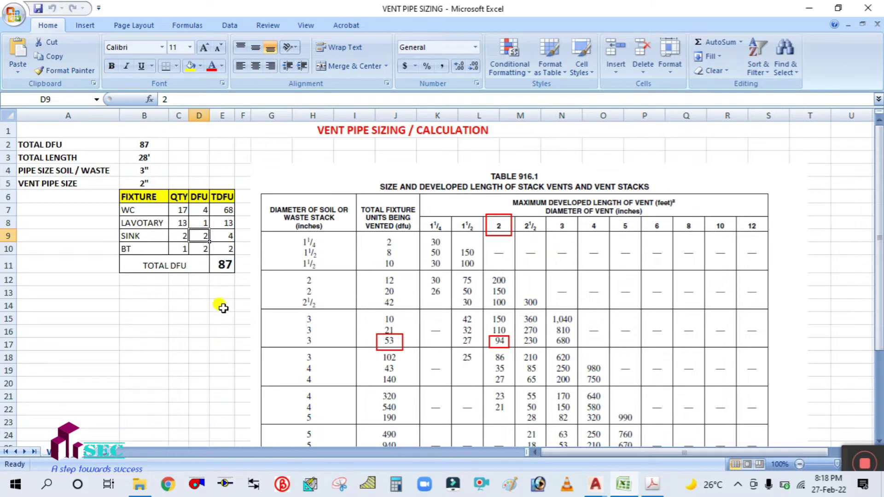
pyautogui.click(227, 237)
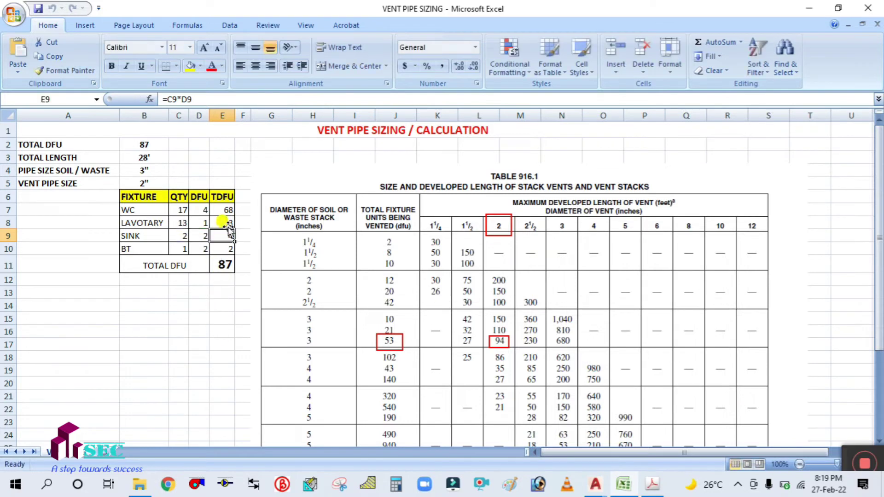
# Verify the BT row's TDFU formula, then AutoSum E7:E10 into the TOTAL DFU cell.
pyautogui.click(149, 248)
pyautogui.click(184, 245)
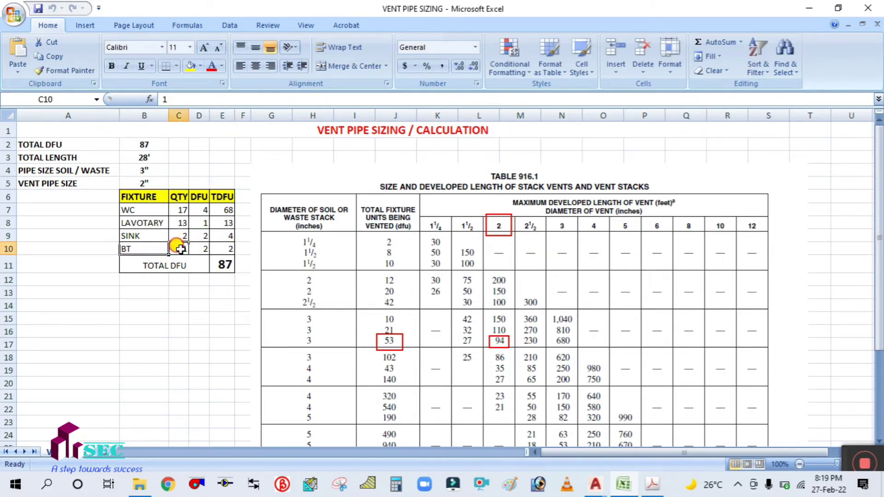
pyautogui.click(199, 249)
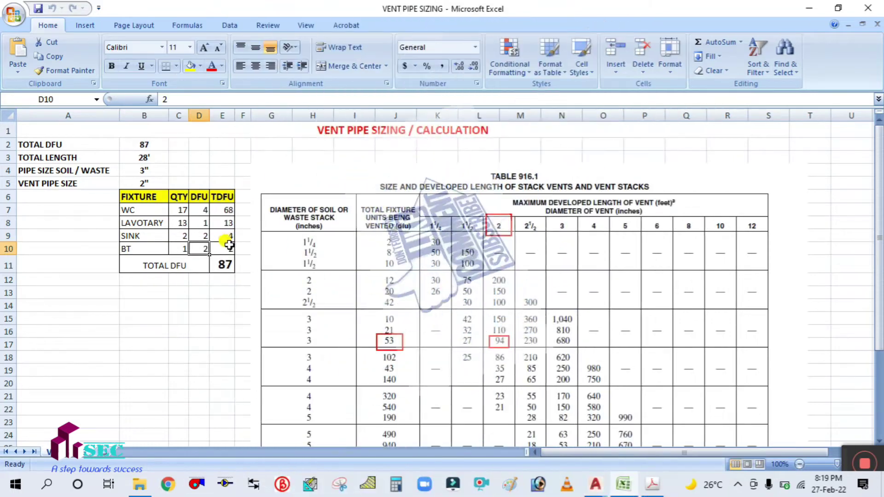
pyautogui.click(221, 248)
pyautogui.doubleClick(221, 248)
pyautogui.press('Escape')
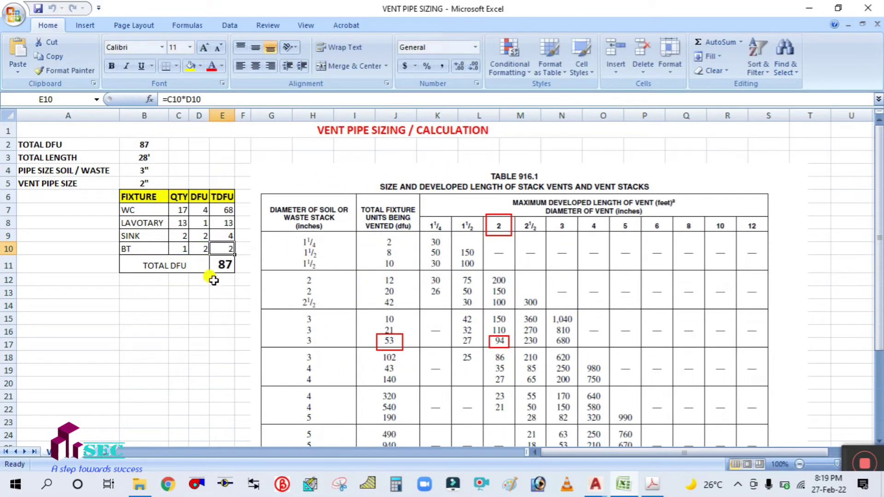
pyautogui.click(224, 264)
pyautogui.hotkey('alt', '=')
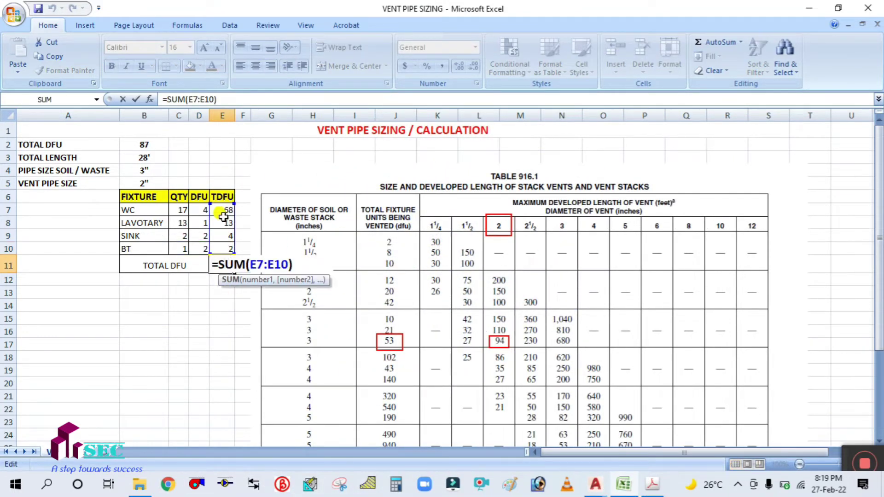
# Commit =SUM(E7:E10) so TOTAL DFU reads 87, and delete the pasted Table 916.1 picture.
pyautogui.hotkey('ctrl', 'Return')
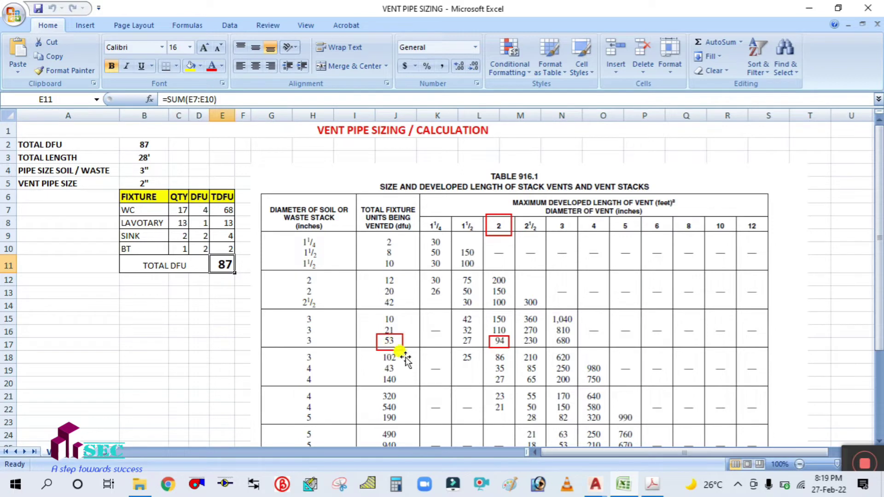
pyautogui.click(529, 293)
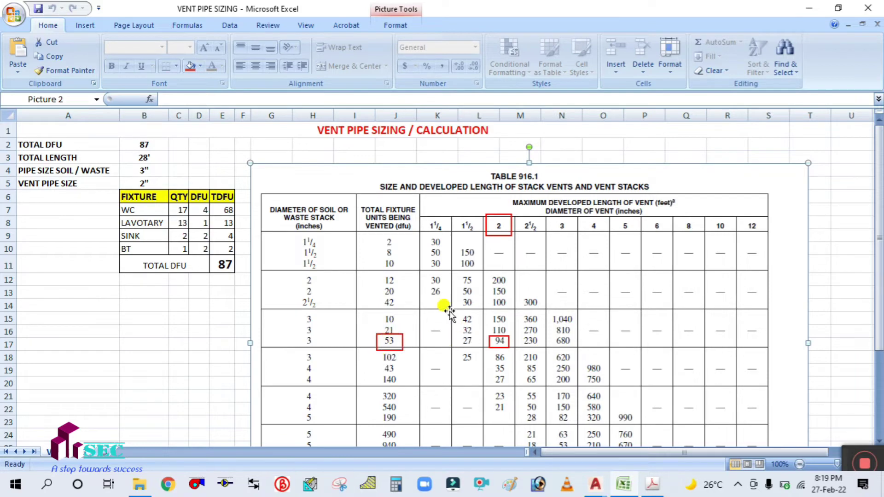
pyautogui.press('Delete')
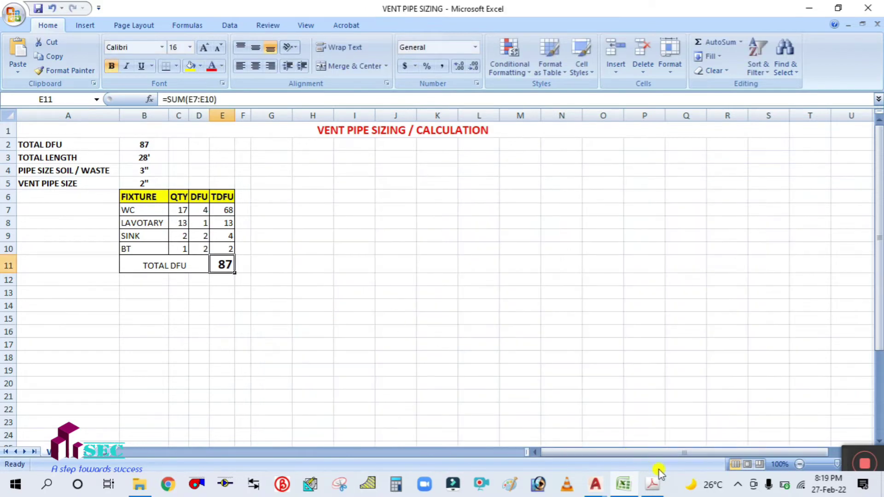
pyautogui.click(652, 484)
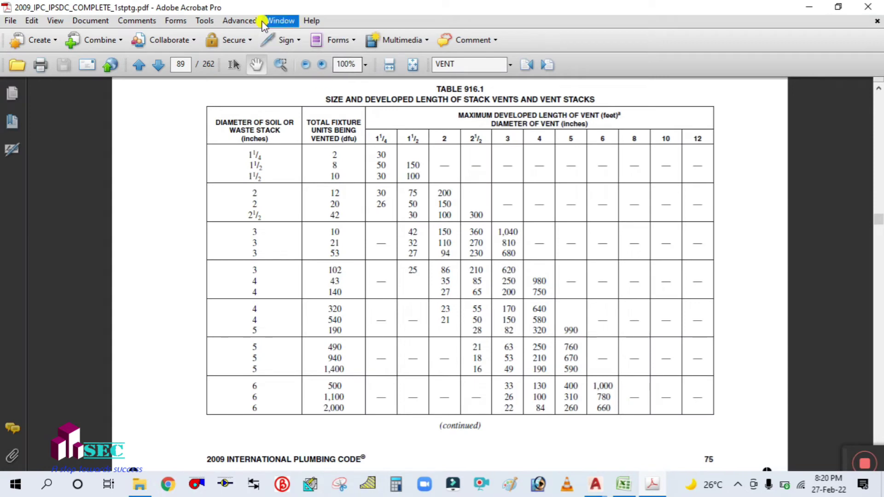
# Box the 102 fixture units value in Table 916.1 with a red rectangle, cross-checking the 28' length.
pyautogui.click(209, 21)
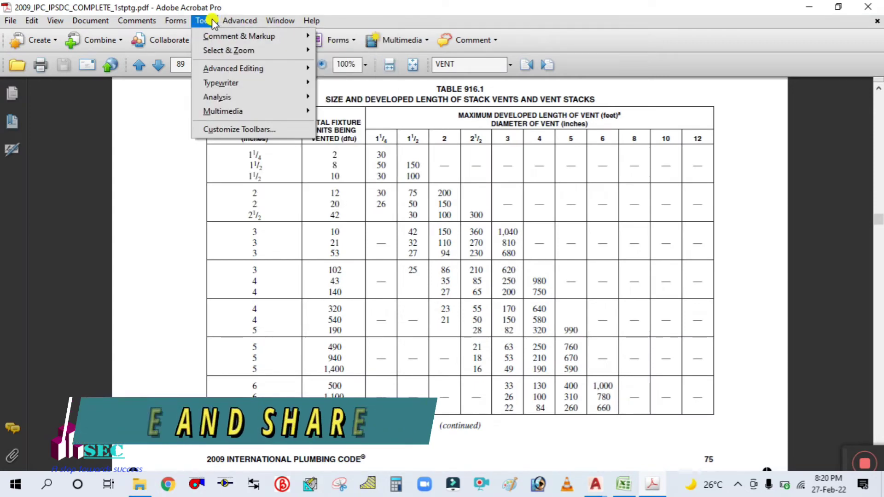
pyautogui.moveTo(225, 36)
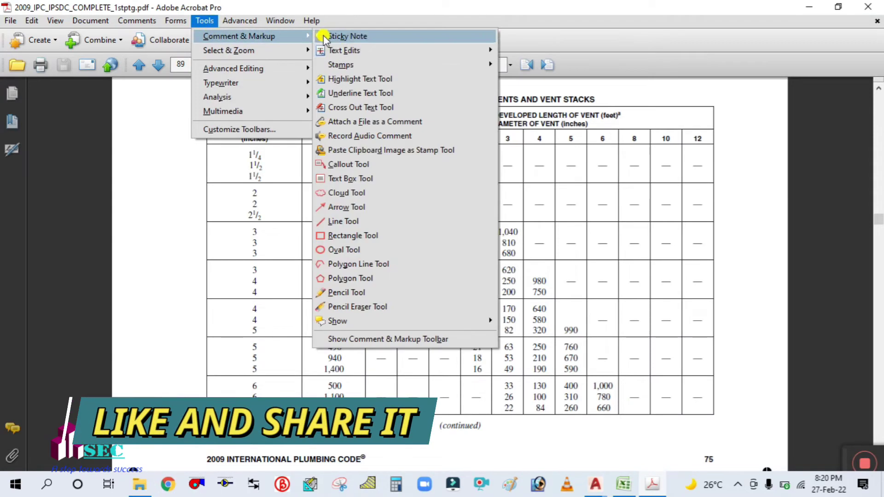
pyautogui.click(329, 235)
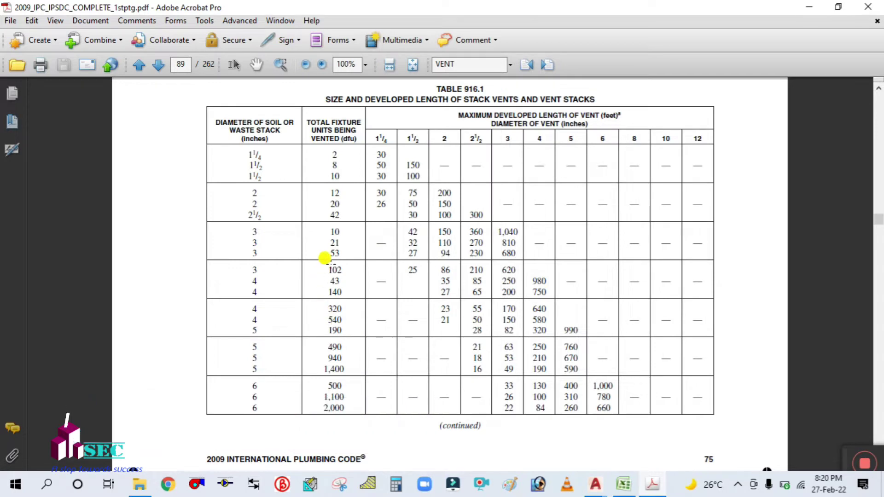
pyautogui.moveTo(318, 258); pyautogui.dragTo(351, 274)
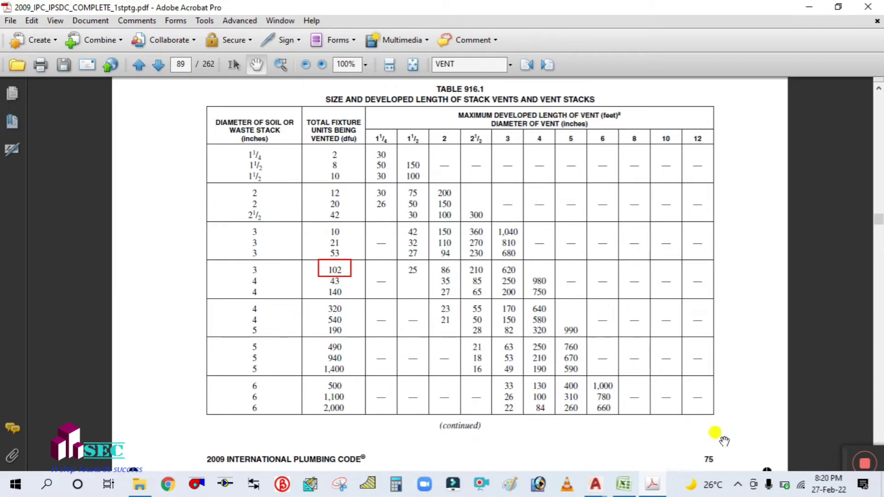
pyautogui.click(623, 484)
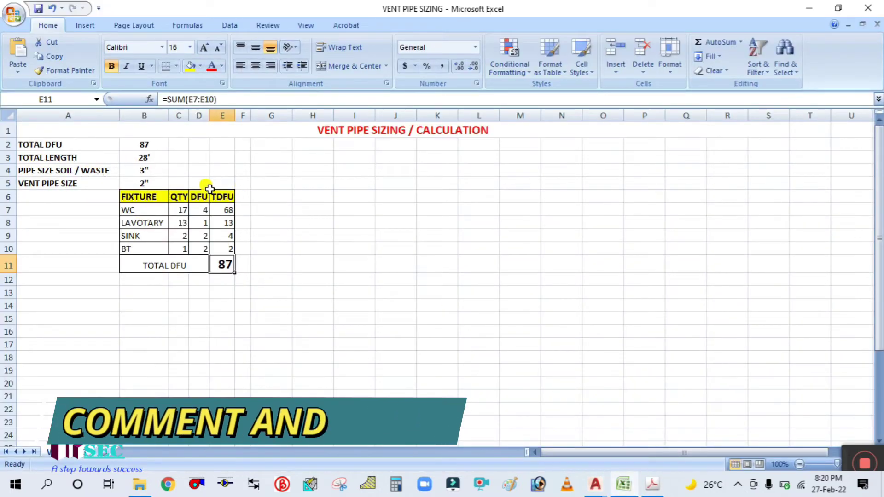
pyautogui.click(142, 159)
pyautogui.click(644, 487)
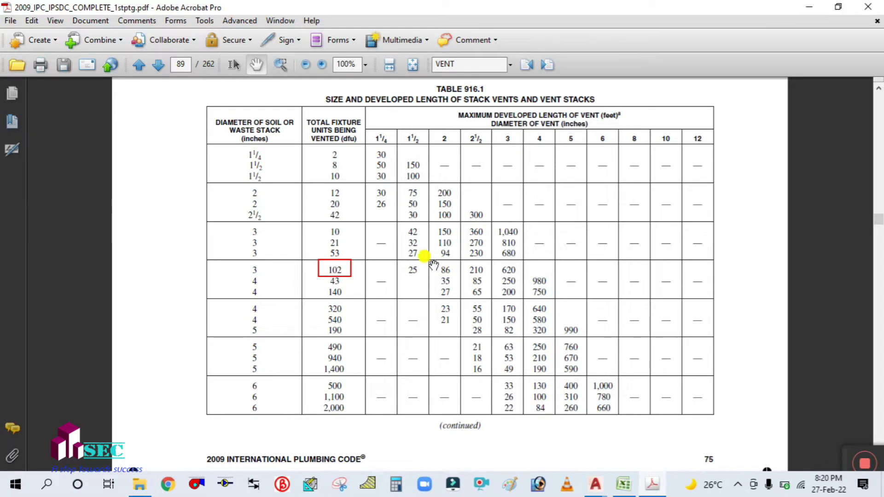
# Draw a red rectangle around the 86 ft value in the 2-inch vent column.
pyautogui.click(175, 20)
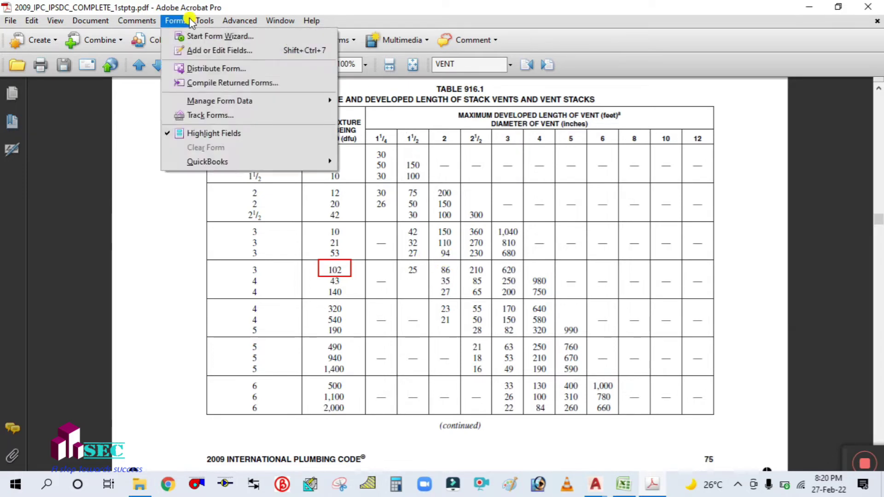
pyautogui.click(205, 19)
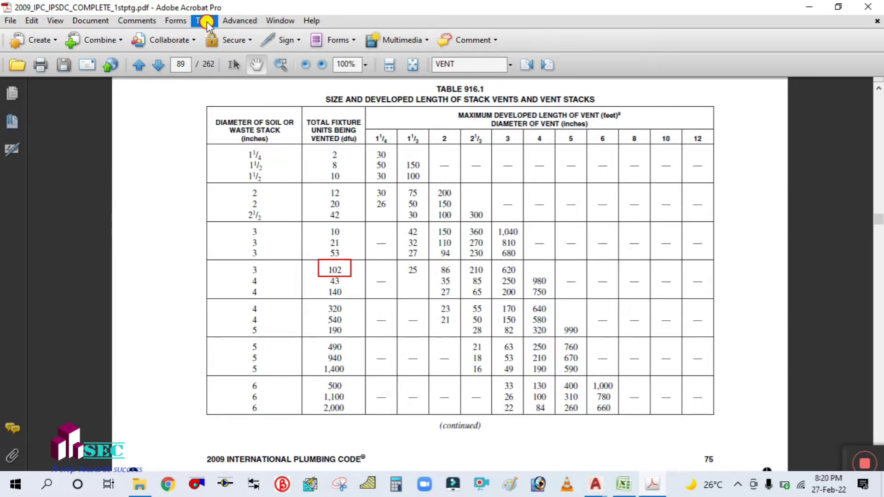
pyautogui.click(206, 21)
pyautogui.moveTo(292, 36)
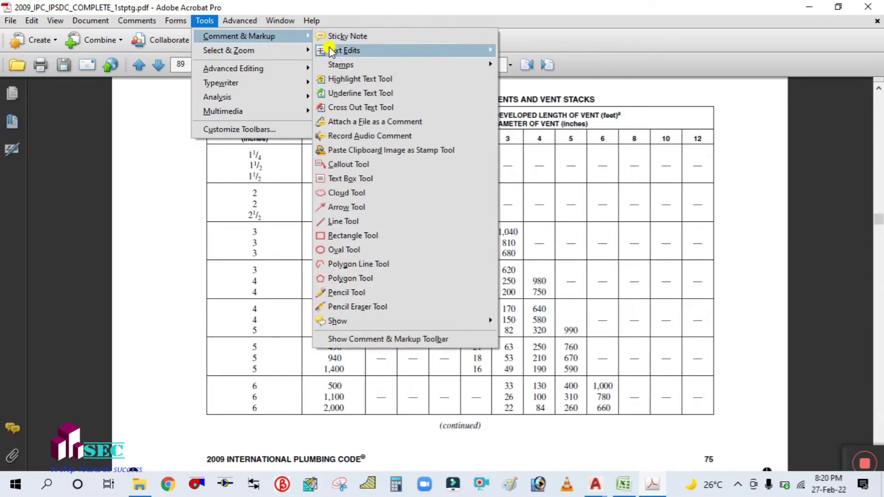
pyautogui.click(346, 235)
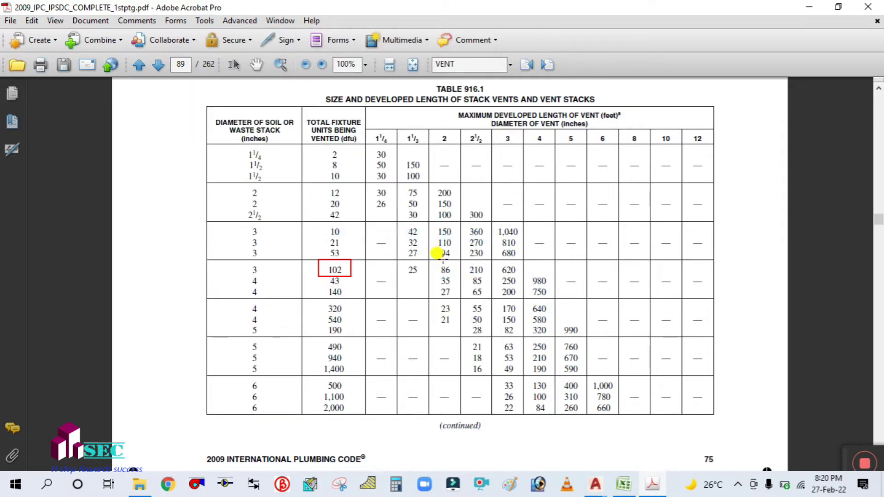
pyautogui.moveTo(430, 261); pyautogui.dragTo(455, 275)
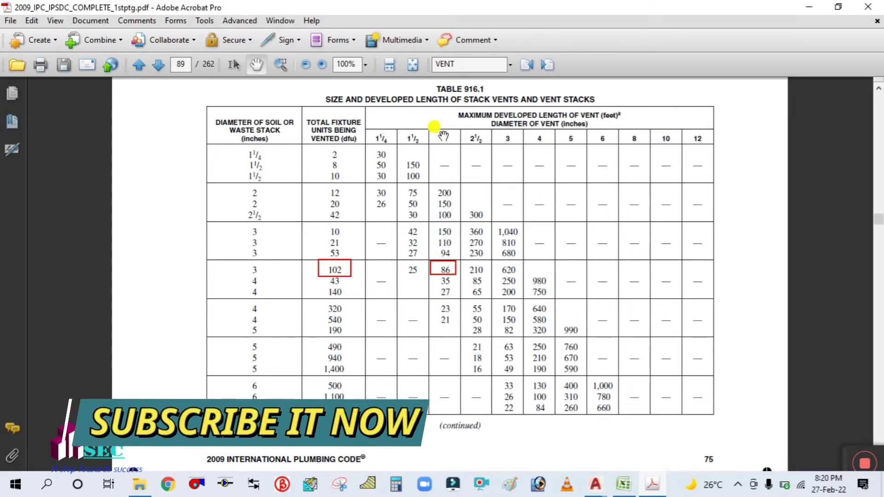
# Outline the 2-inch vent diameter column header with a red rectangle.
pyautogui.click(205, 21)
pyautogui.moveTo(218, 37)
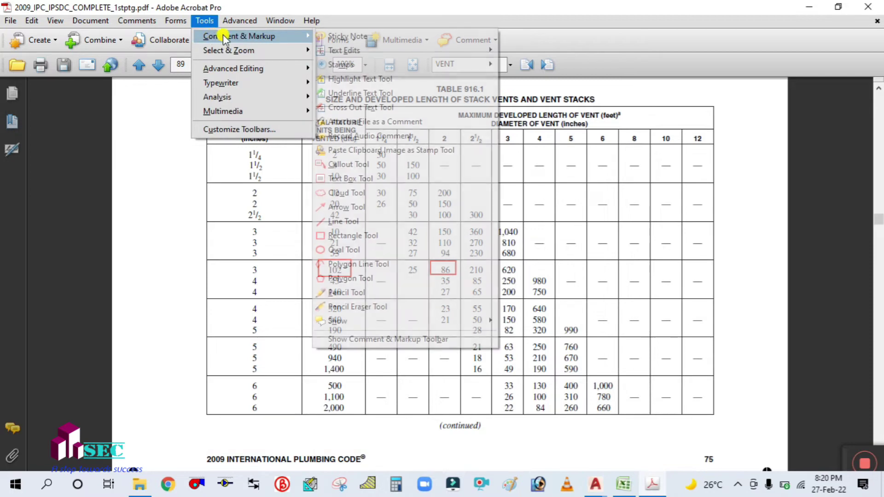
pyautogui.click(317, 232)
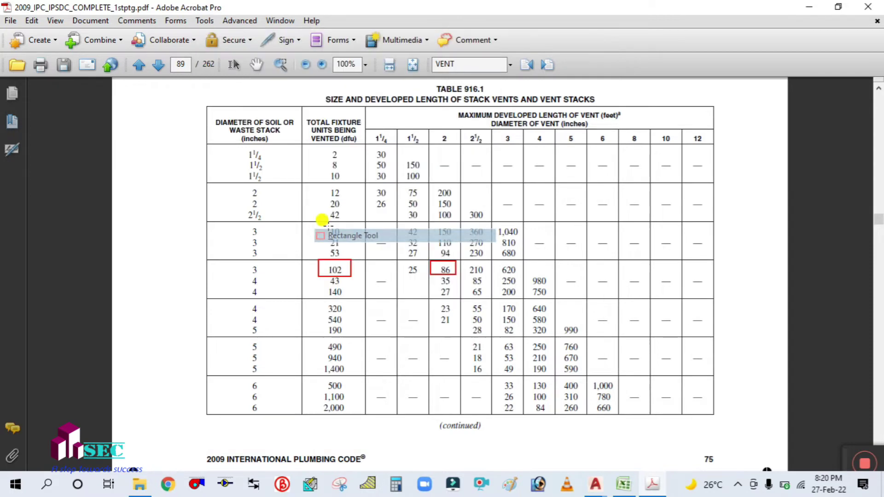
pyautogui.moveTo(429, 125); pyautogui.dragTo(447, 143)
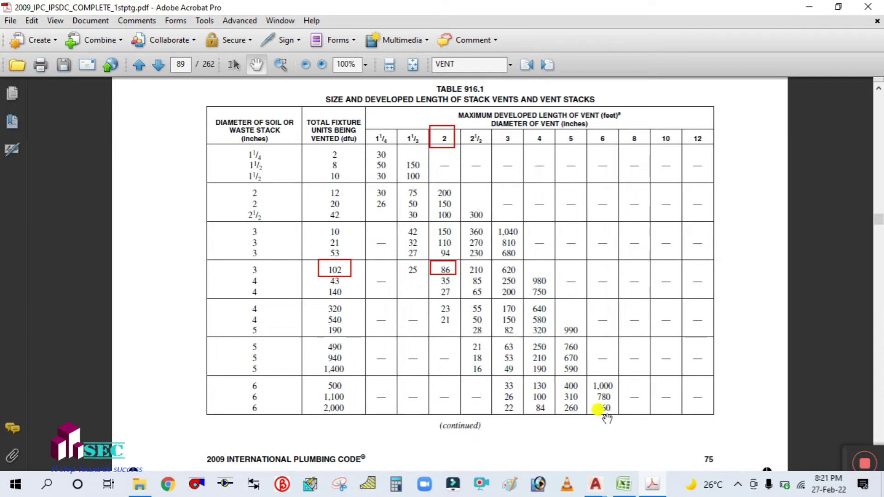
pyautogui.click(339, 484)
# Snip the red-marked Table 916.1 region, then return to the vent pipe sizing workbook.
pyautogui.rightClick(705, 240)
pyautogui.click(783, 237)
pyautogui.moveTo(767, 237); pyautogui.dragTo(855, 235)
pyautogui.click(811, 264)
pyautogui.moveTo(191, 82); pyautogui.dragTo(752, 439)
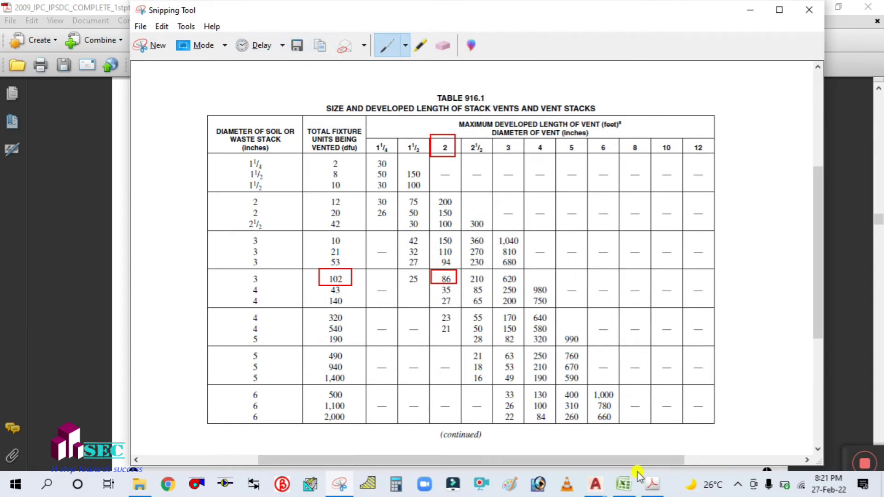
pyautogui.click(623, 483)
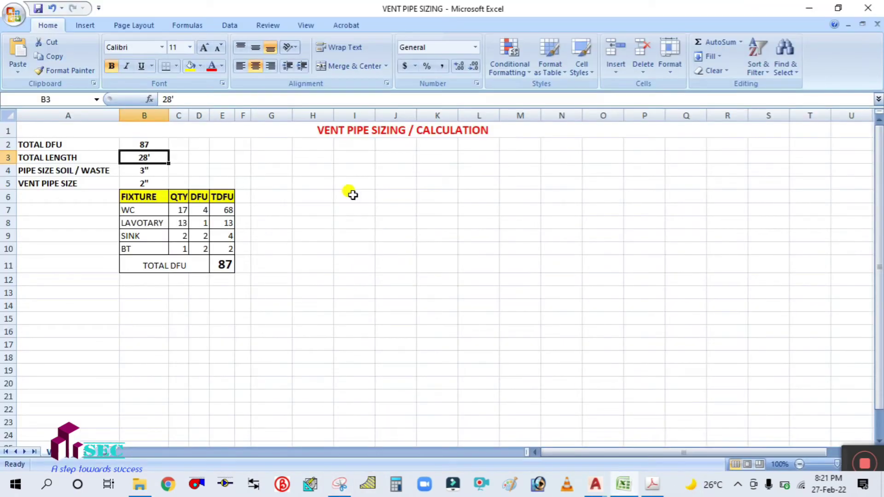
# Paste the marked Table 916.1 snip at cell H3 beside the fixture table, then deselect it.
pyautogui.click(310, 157)
pyautogui.hotkey('ctrl', 'v')
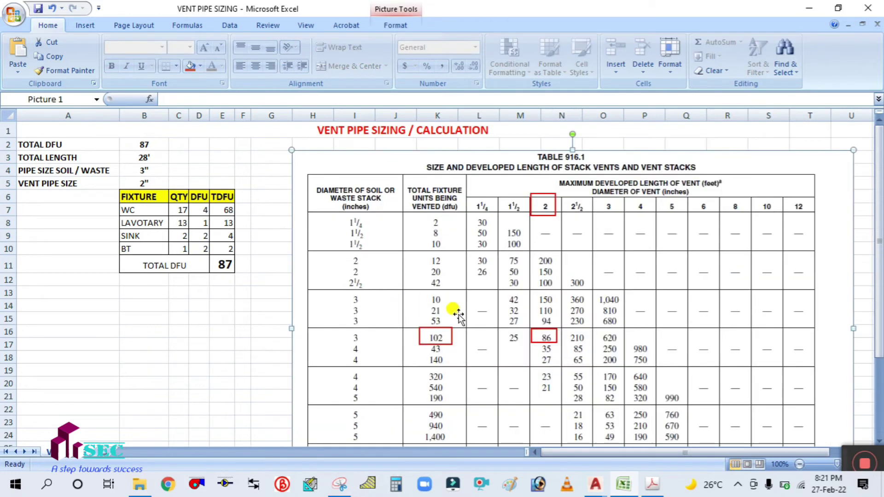
pyautogui.click(199, 357)
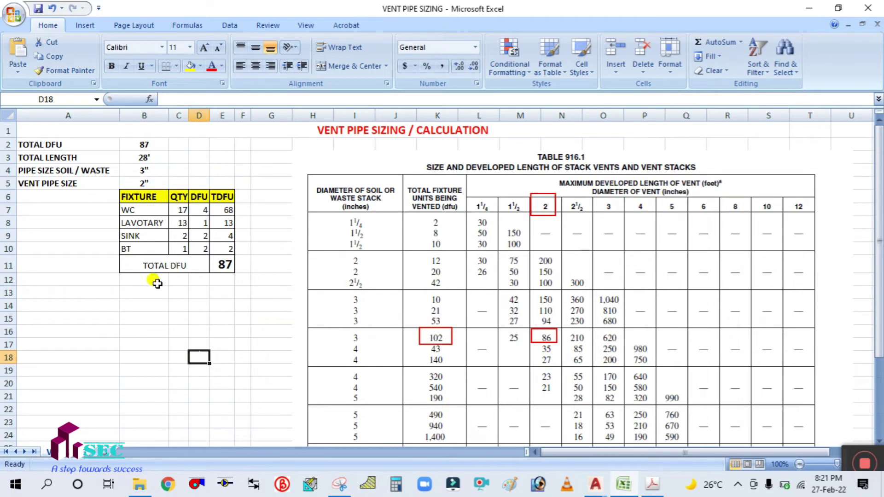
pyautogui.moveTo(865, 463)
pyautogui.moveTo(653, 397); pyautogui.dragTo(860, 458)
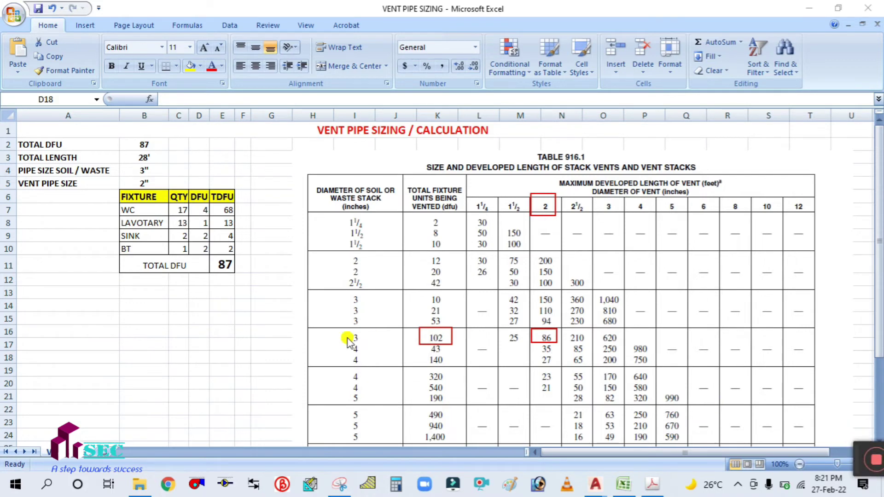
pyautogui.click(191, 357)
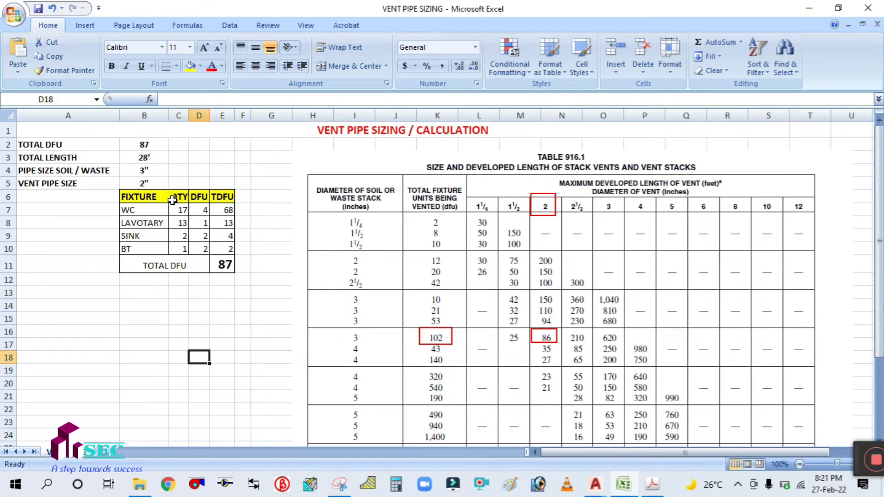
# Bring Office building.dwg to the front and frame both toilet blocks.
pyautogui.moveTo(603, 486)
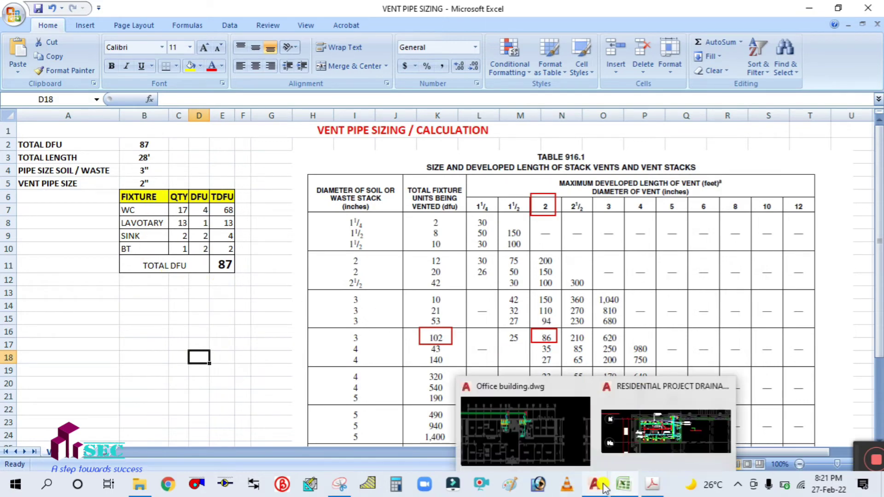
pyautogui.click(557, 440)
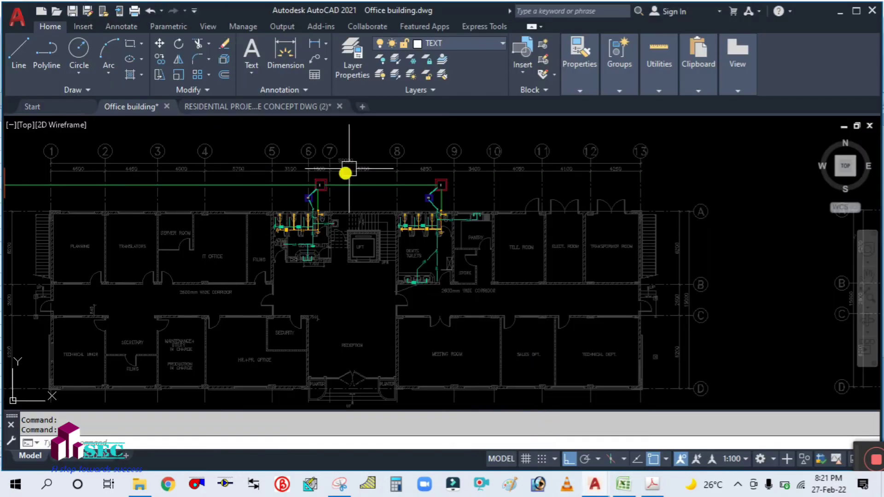
pyautogui.scroll(4, 410, 224)
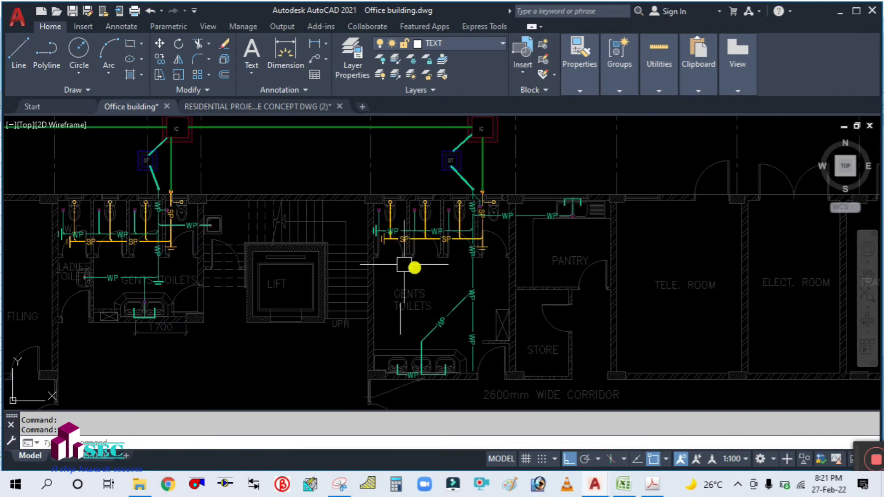
pyautogui.moveTo(354, 270); pyautogui.dragTo(504, 313)
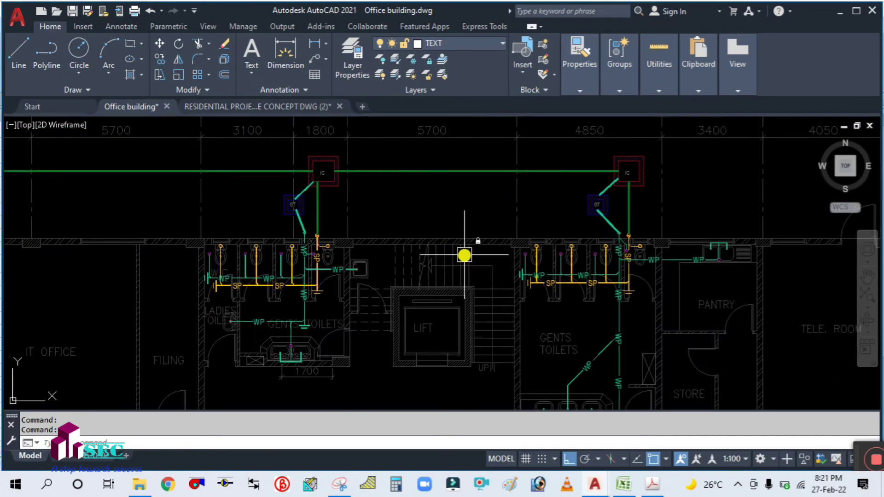
pyautogui.scroll(-4, 462, 257)
pyautogui.scroll(3, 463, 257)
pyautogui.scroll(-3, 543, 254)
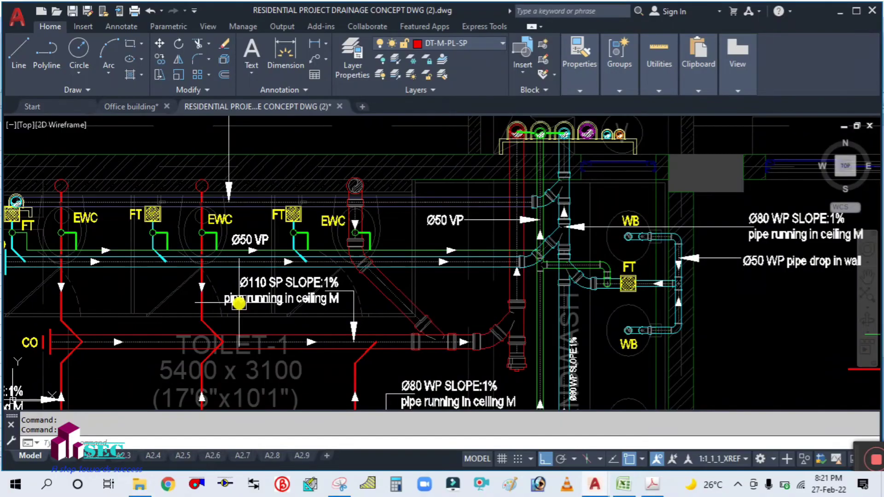
# Review the whole toilet on the residential drainage plan, then return to Office building.dwg and inspect it.
pyautogui.scroll(-3, 444, 244)
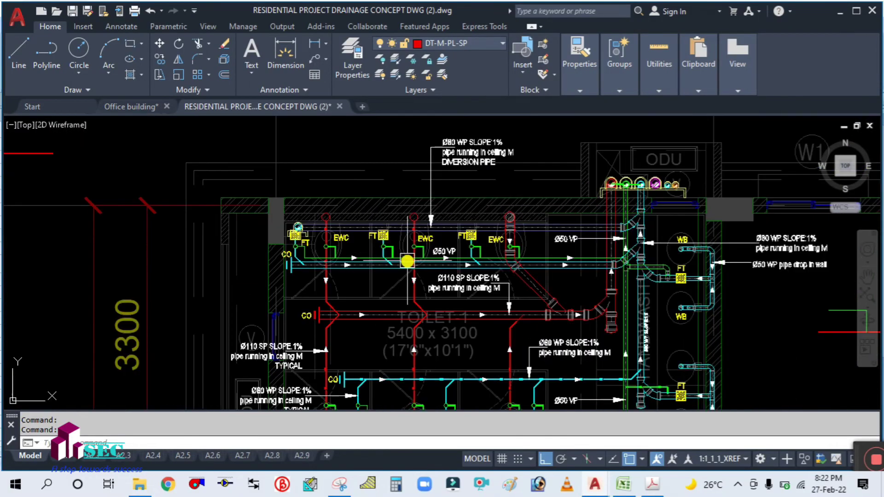
pyautogui.moveTo(450, 251); pyautogui.dragTo(417, 220)
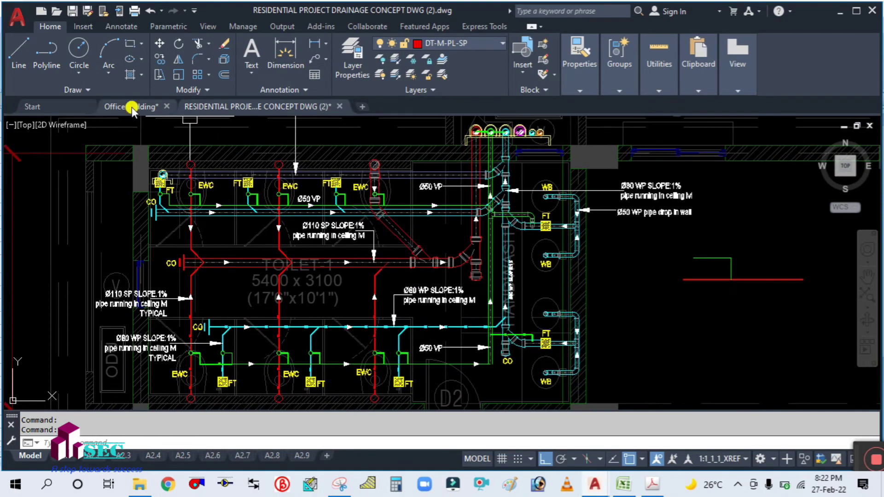
pyautogui.click(129, 106)
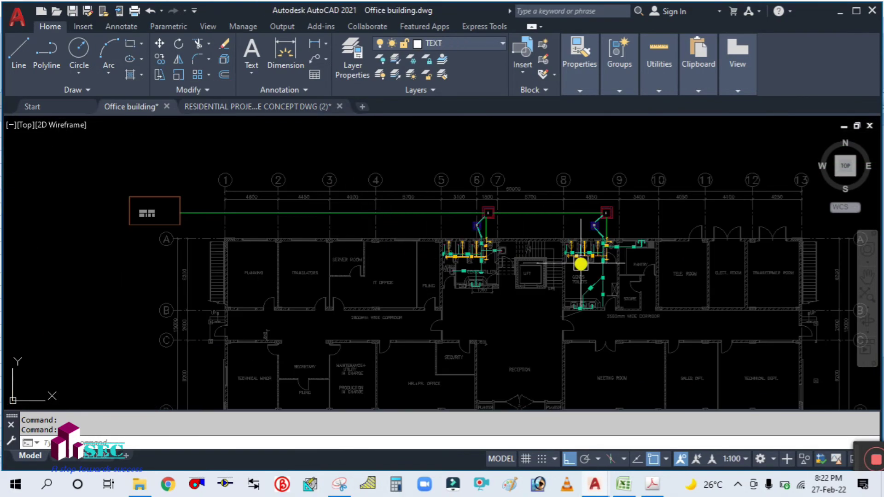
pyautogui.scroll(4, 552, 272)
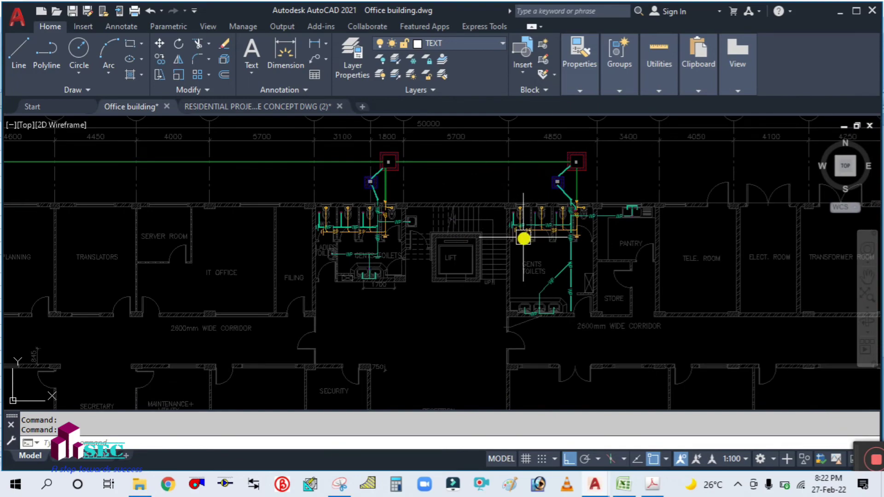
pyautogui.scroll(3, 543, 223)
pyautogui.scroll(-3, 400, 279)
pyautogui.scroll(-3, 399, 280)
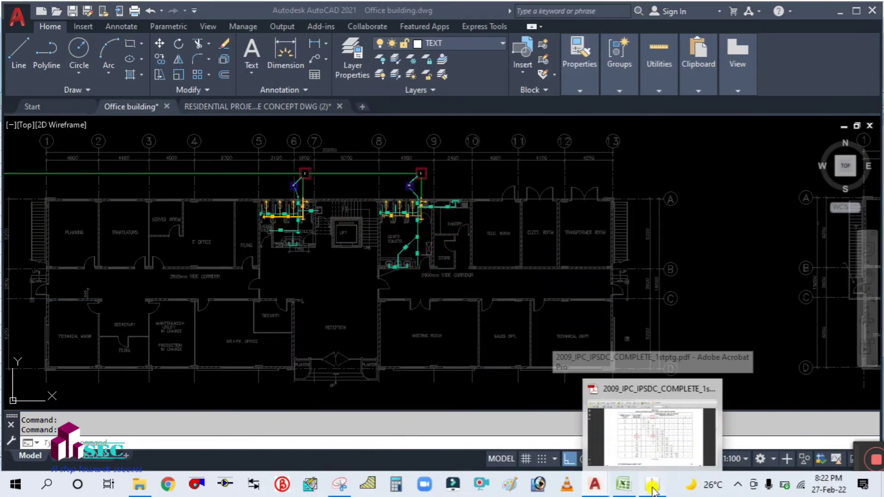
pyautogui.click(652, 487)
# Hide Acrobat, bring back the vent pipe sizing workbook, and select empty cell B15.
pyautogui.click(653, 487)
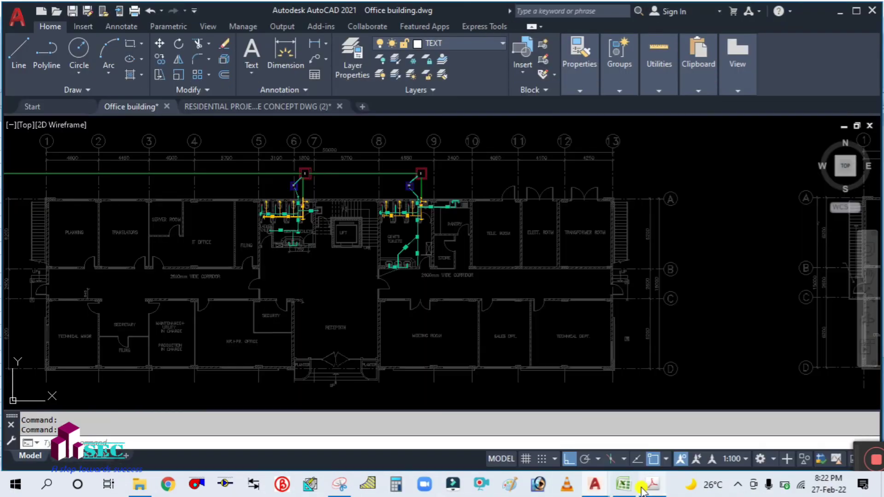
pyautogui.click(622, 485)
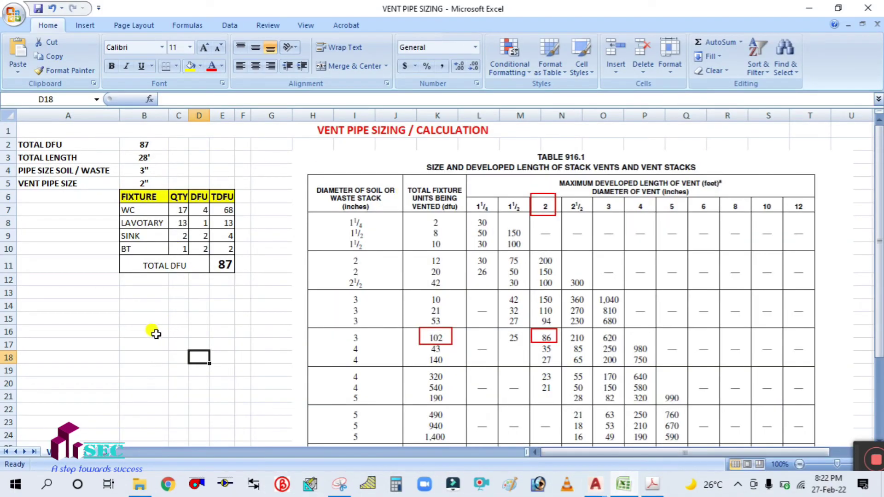
pyautogui.click(130, 314)
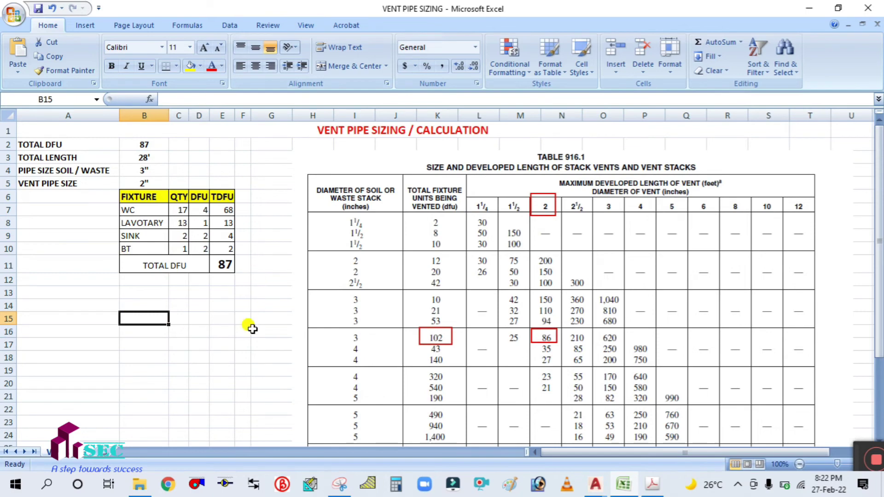
pyautogui.click(595, 485)
pyautogui.click(498, 446)
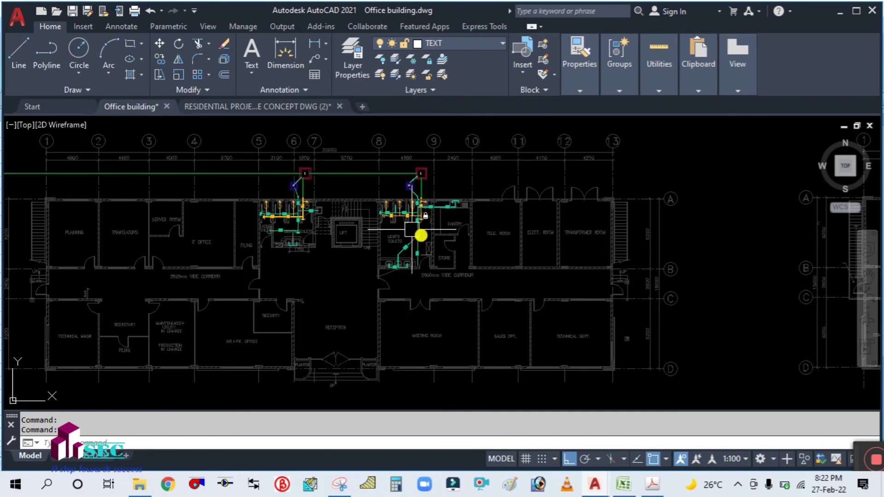
pyautogui.scroll(2, 371, 197)
pyautogui.scroll(3, 395, 224)
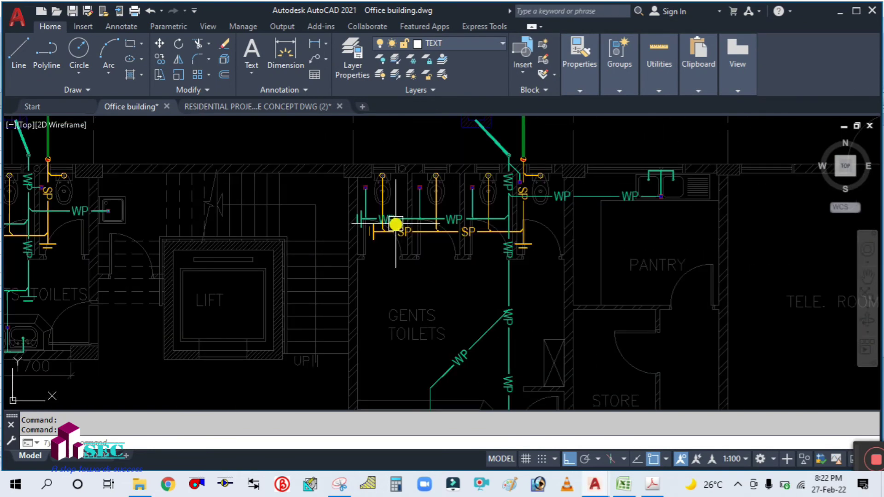
pyautogui.scroll(-5, 395, 224)
pyautogui.moveTo(613, 311)
pyautogui.mouseDown()
pyautogui.moveTo(600, 299)
pyautogui.moveTo(517, 284)
pyautogui.mouseUp()
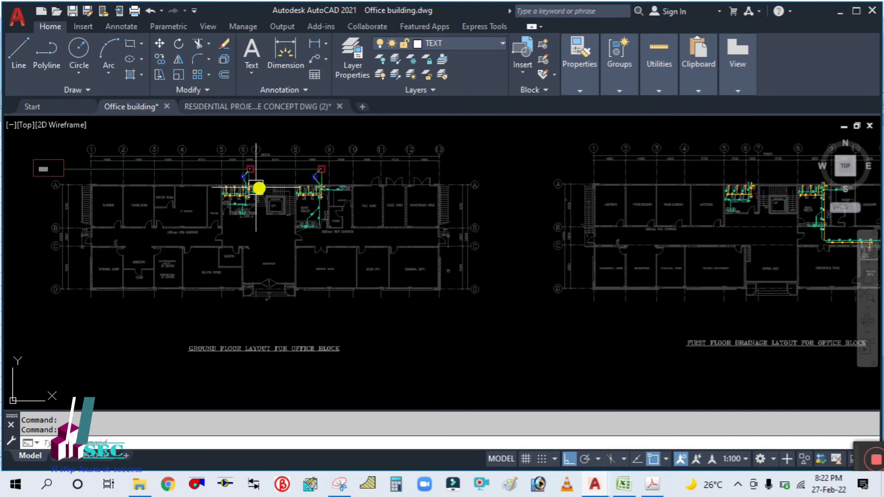
pyautogui.scroll(3, 305, 190)
pyautogui.moveTo(261, 270); pyautogui.dragTo(312, 291)
pyautogui.scroll(-2, 327, 280)
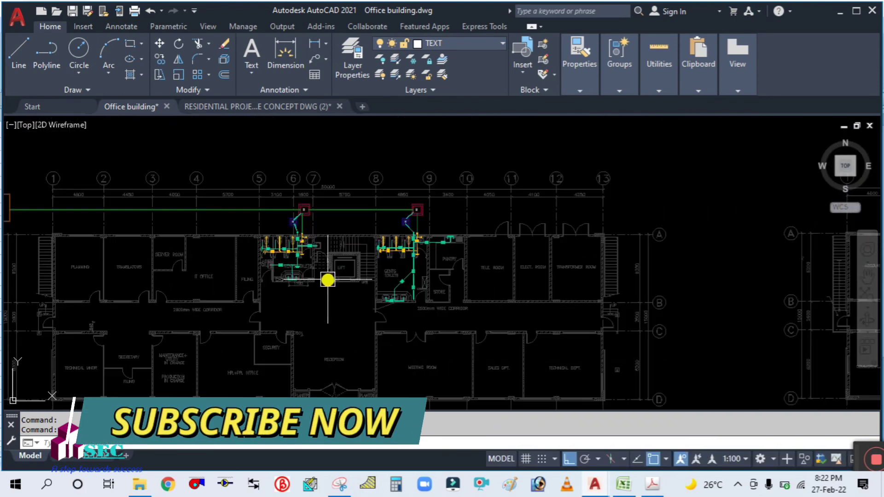
pyautogui.scroll(1, 399, 272)
pyautogui.scroll(1, 385, 249)
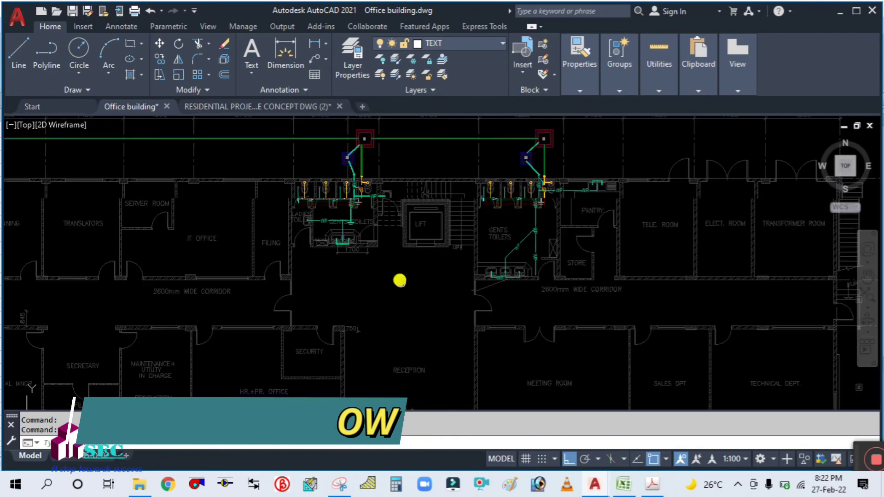
pyautogui.moveTo(385, 249); pyautogui.dragTo(418, 305)
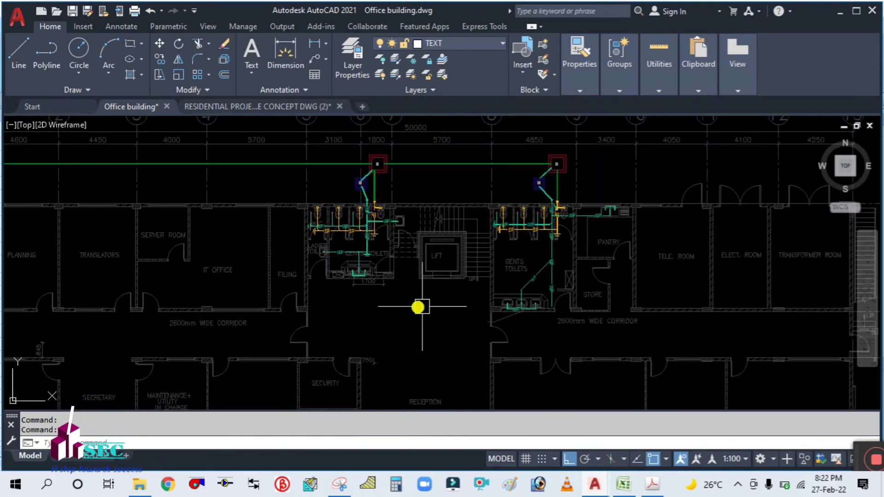
pyautogui.click(633, 482)
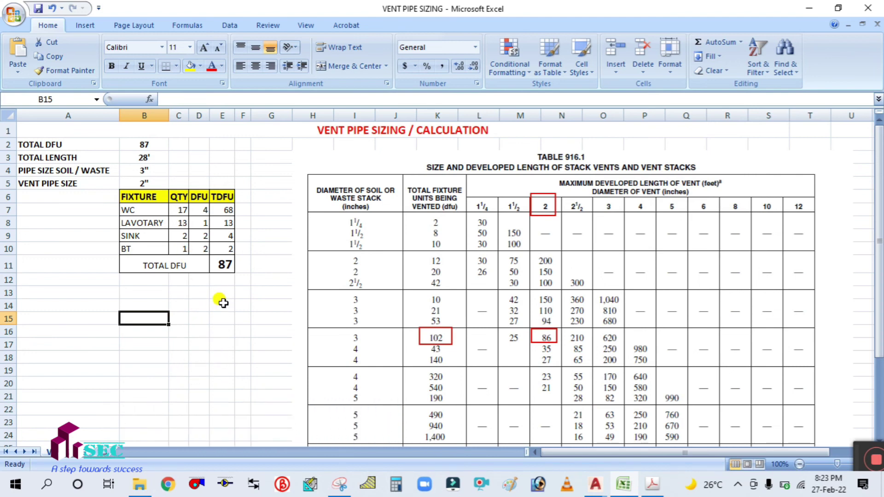
pyautogui.moveTo(856, 452); pyautogui.dragTo(723, 413)
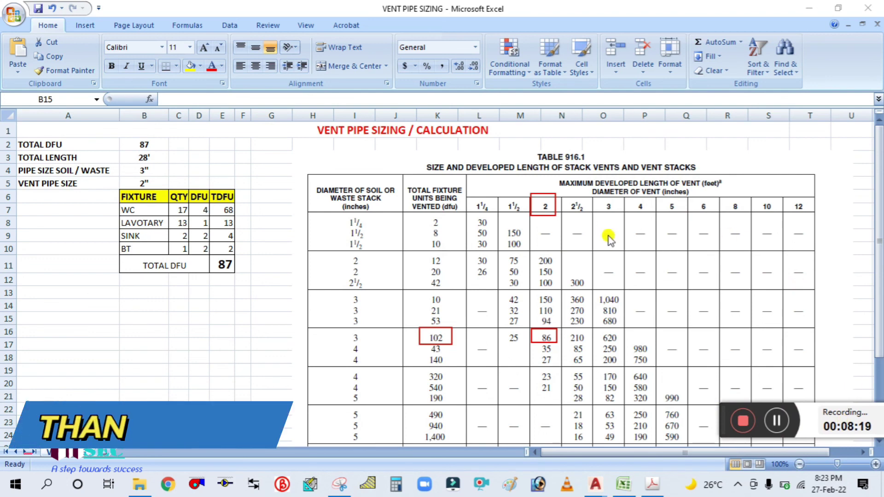
pyautogui.moveTo(723, 420); pyautogui.dragTo(805, 428)
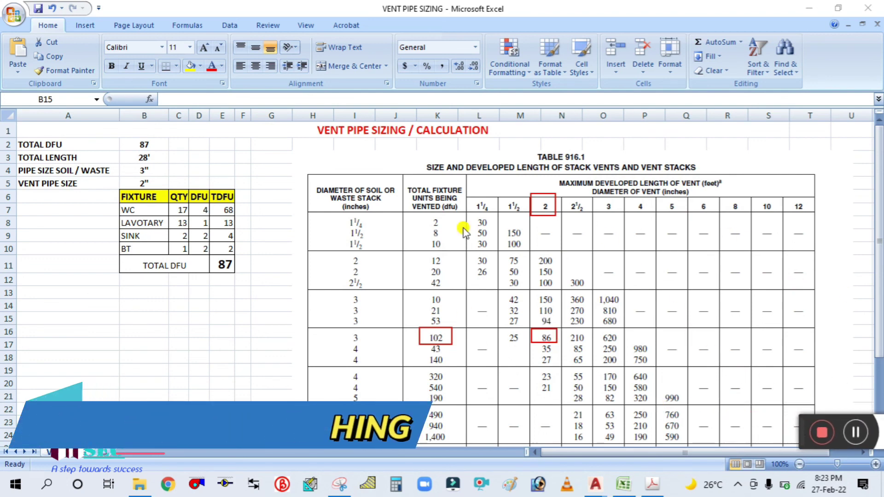